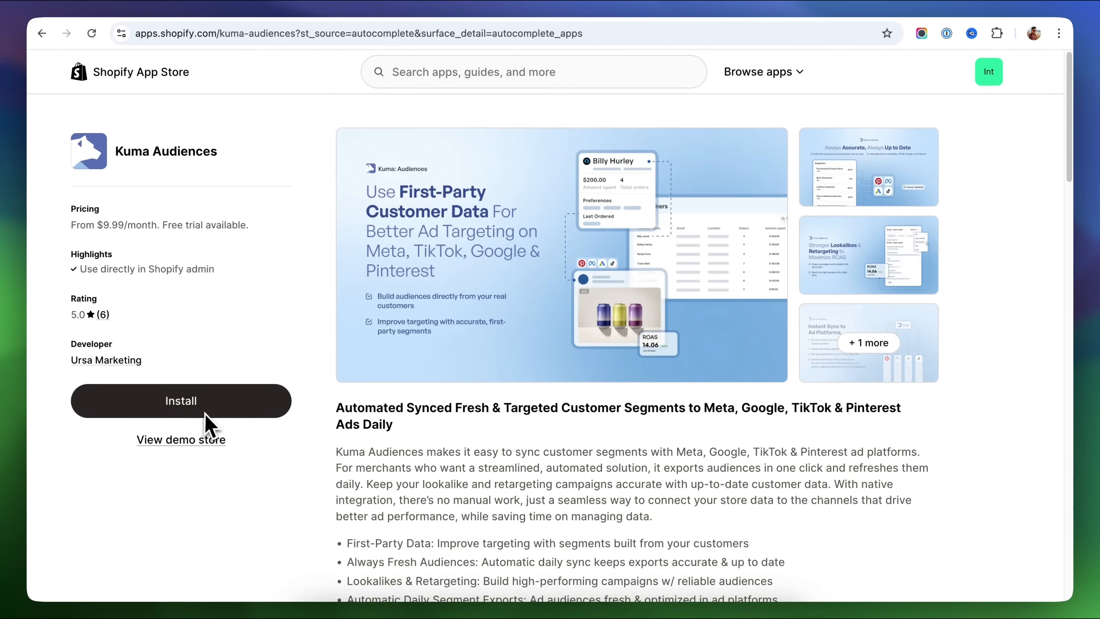
- Install the Kuma Audiences app and review the external ad platforms available to connect in its settings
click(220, 384)
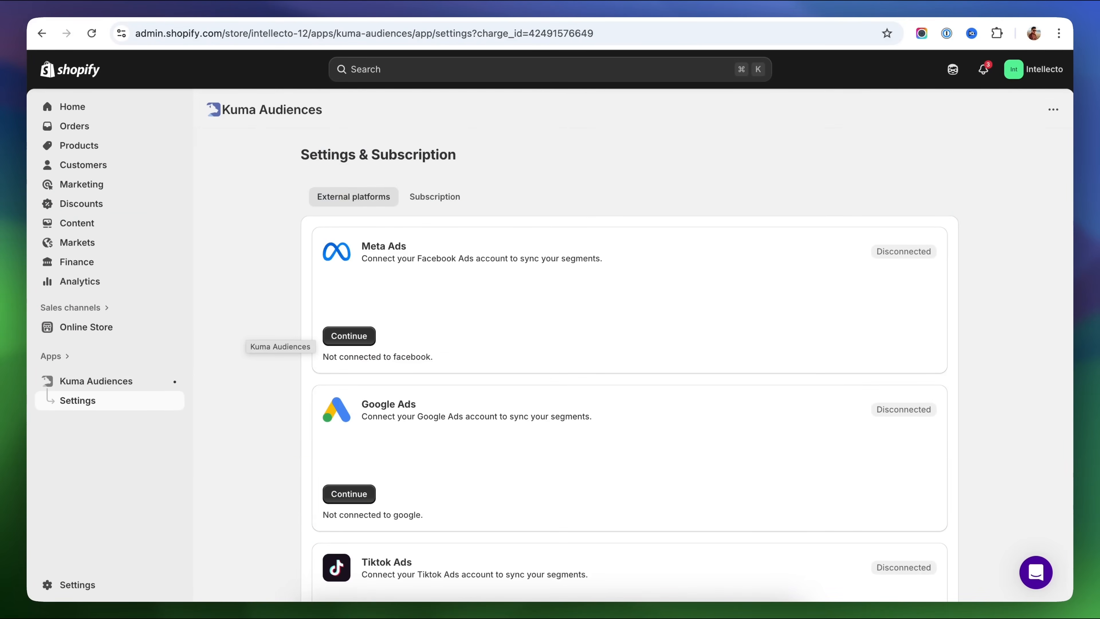
scroll(629, 364, down, 10)
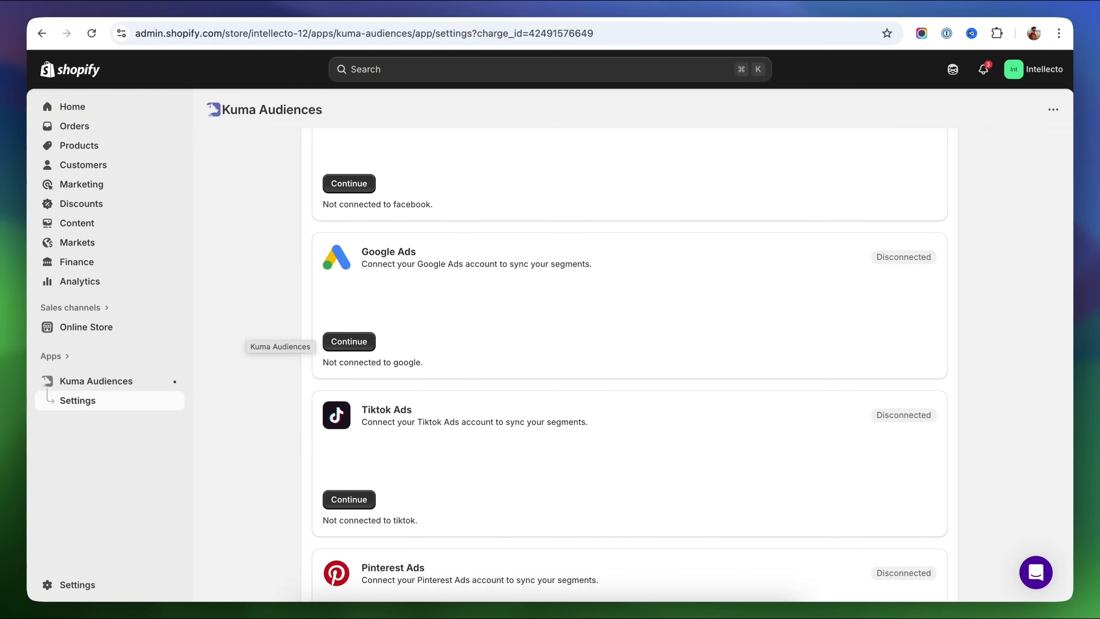
scroll(453, 311, up, 10)
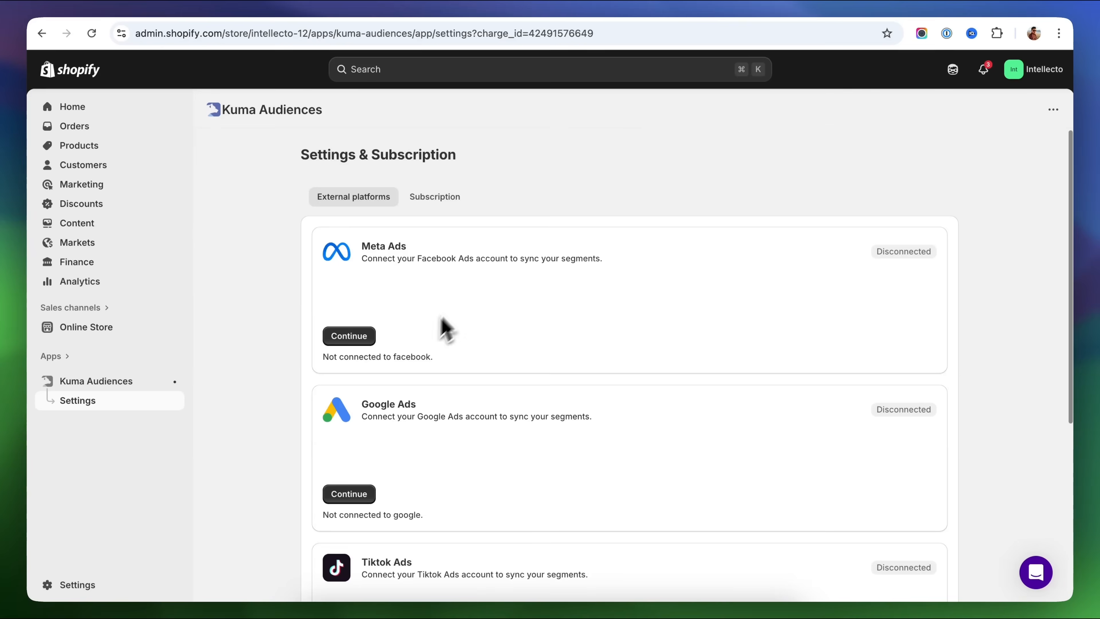
scroll(290, 264, down, 5)
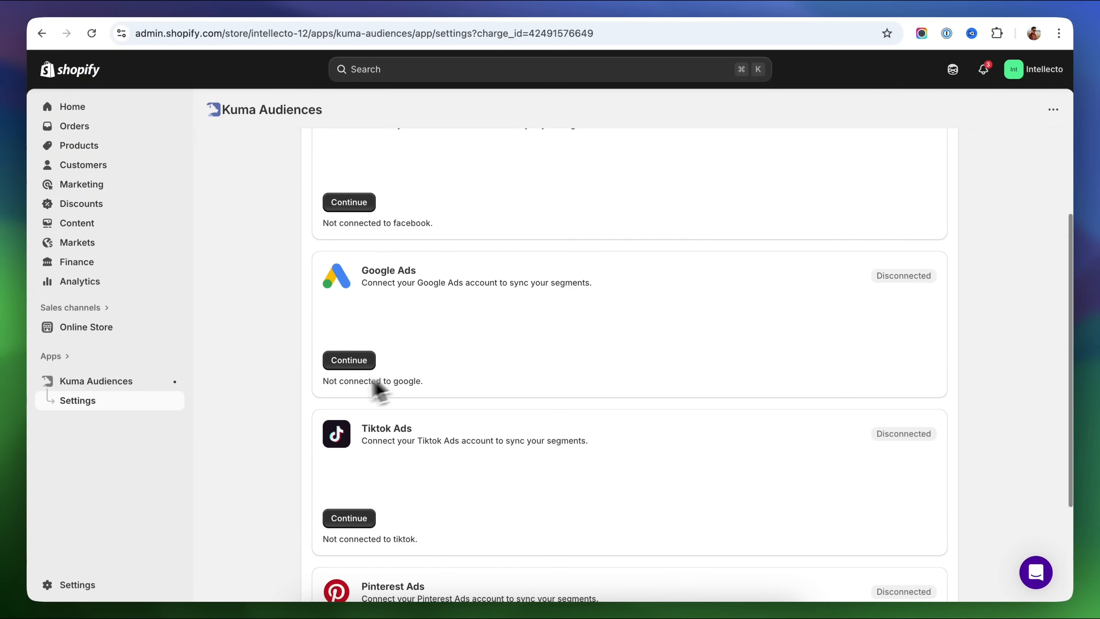
scroll(288, 398, down, 5)
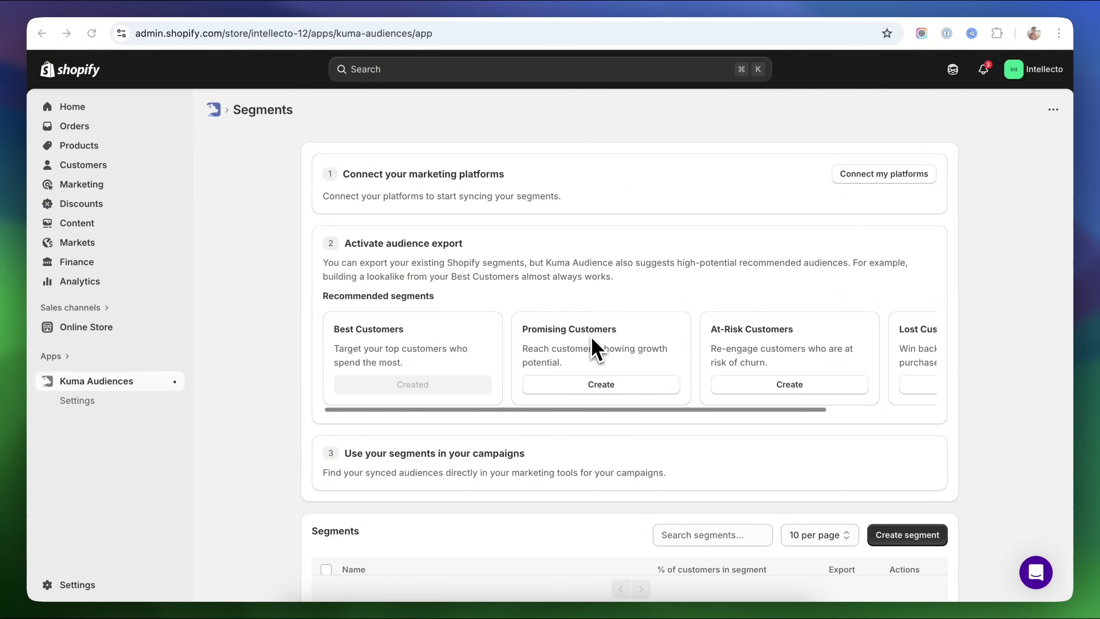
- Create the recommended Promising Customers segment and look through the remaining recommended segments
click(599, 389)
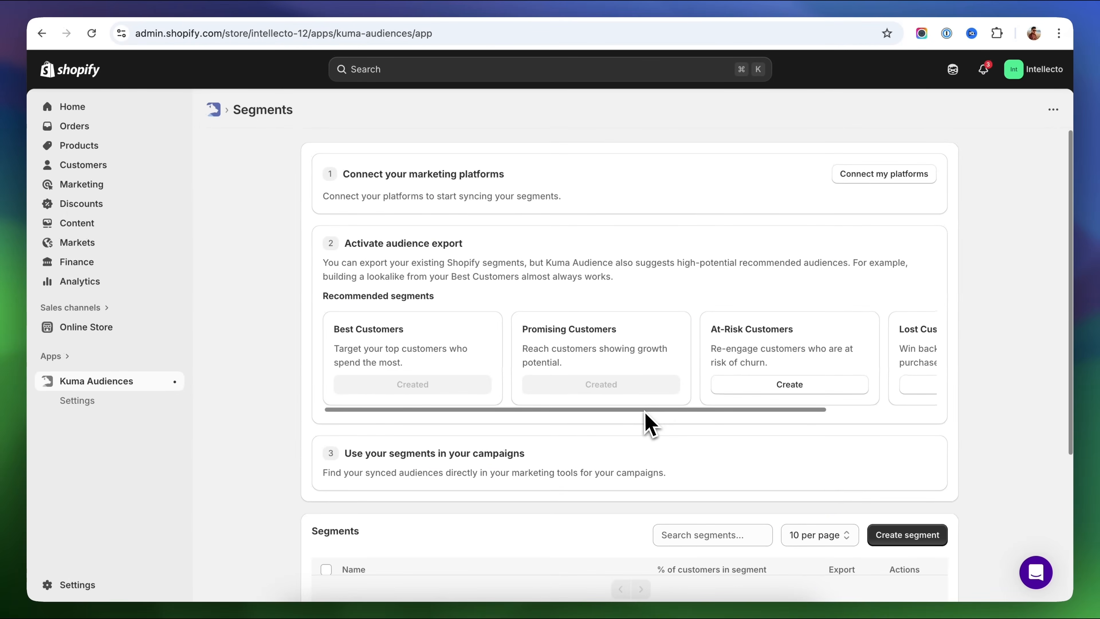
drag(610, 381, 673, 383)
drag(686, 424, 756, 422)
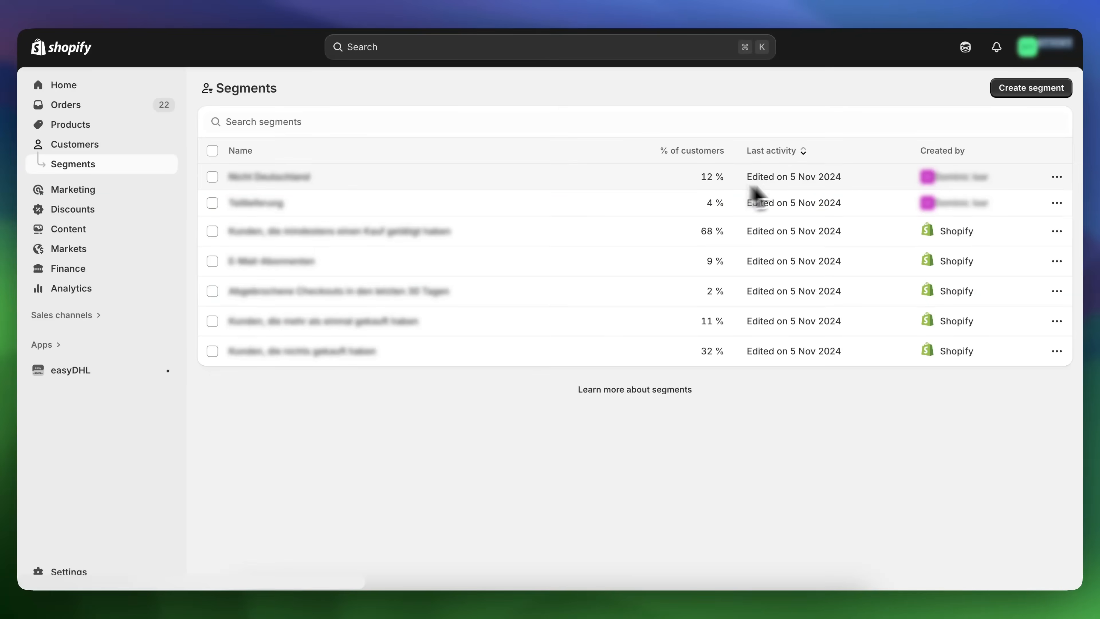
- Open the use options of the Nicht Deutschland segment in Shopify to find the Kuma Audiences segment export
click(1057, 178)
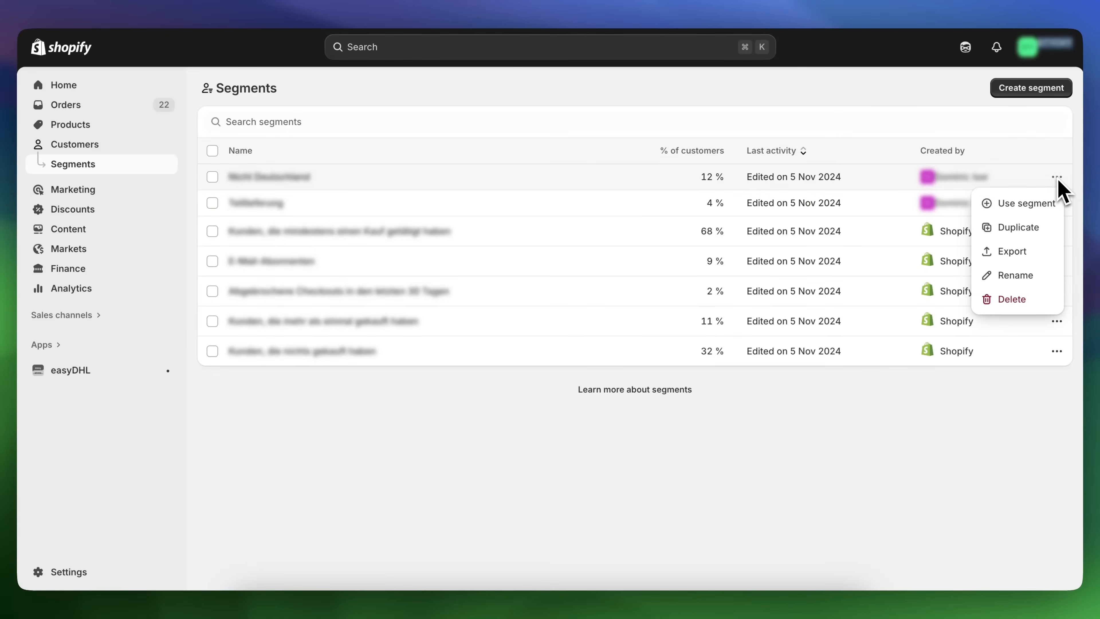
click(1019, 208)
mouse_move(458, 379)
mouse_down()
mouse_move(321, 409)
mouse_move(485, 413)
mouse_move(440, 382)
mouse_up()
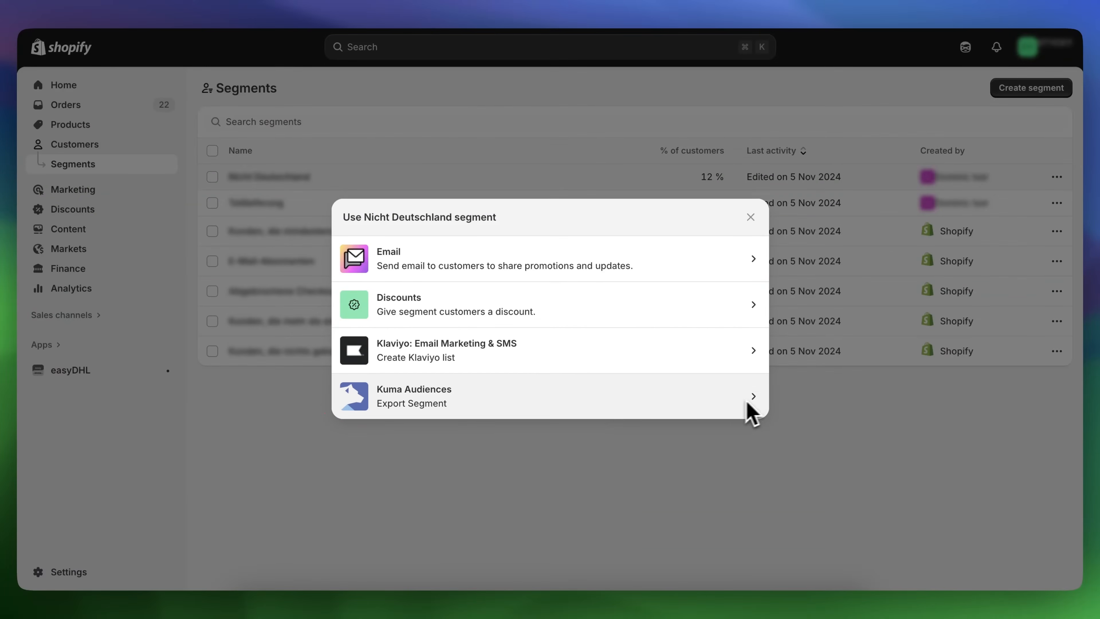
click(903, 368)
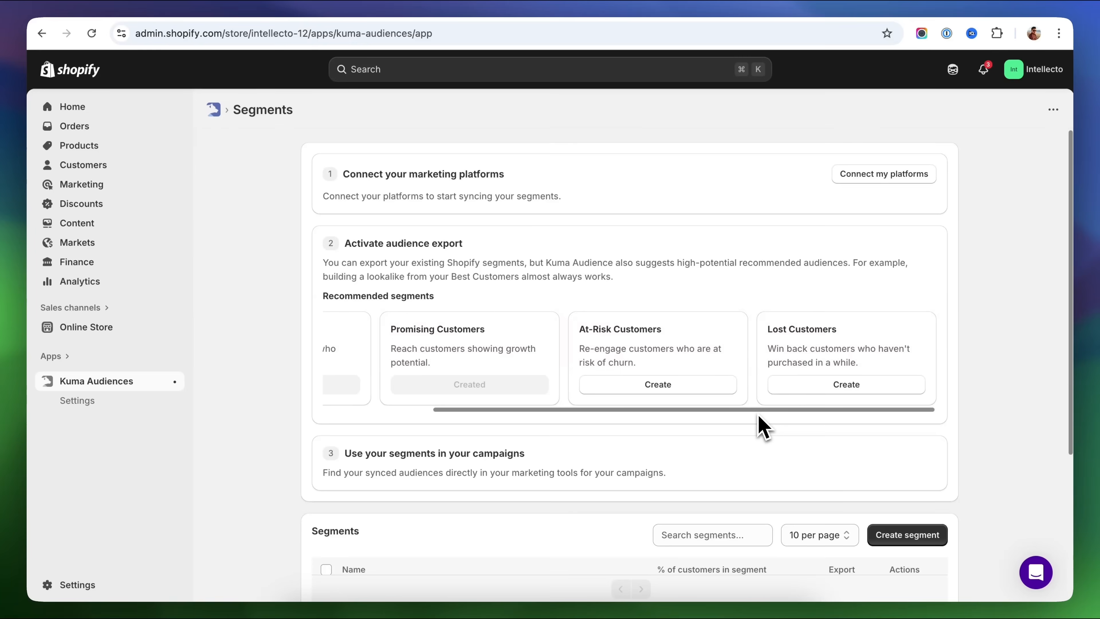
- In the Kuma Audiences segment list, open the sync settings and include all customers in the Promising segment's Google Ads export
scroll(693, 423, left, 3)
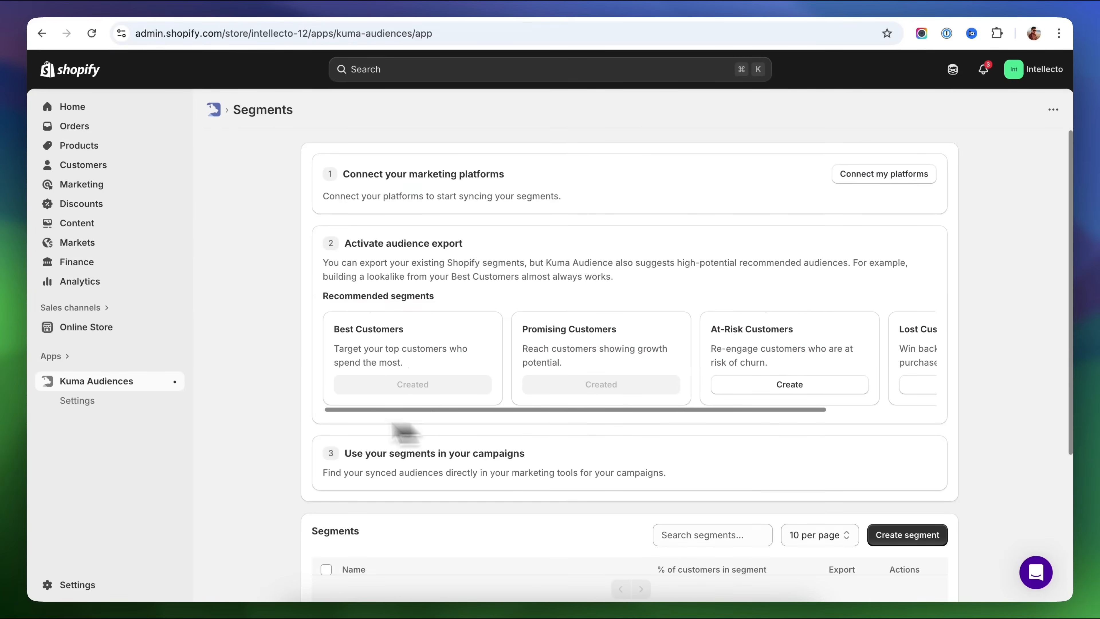
scroll(257, 435, down, 5)
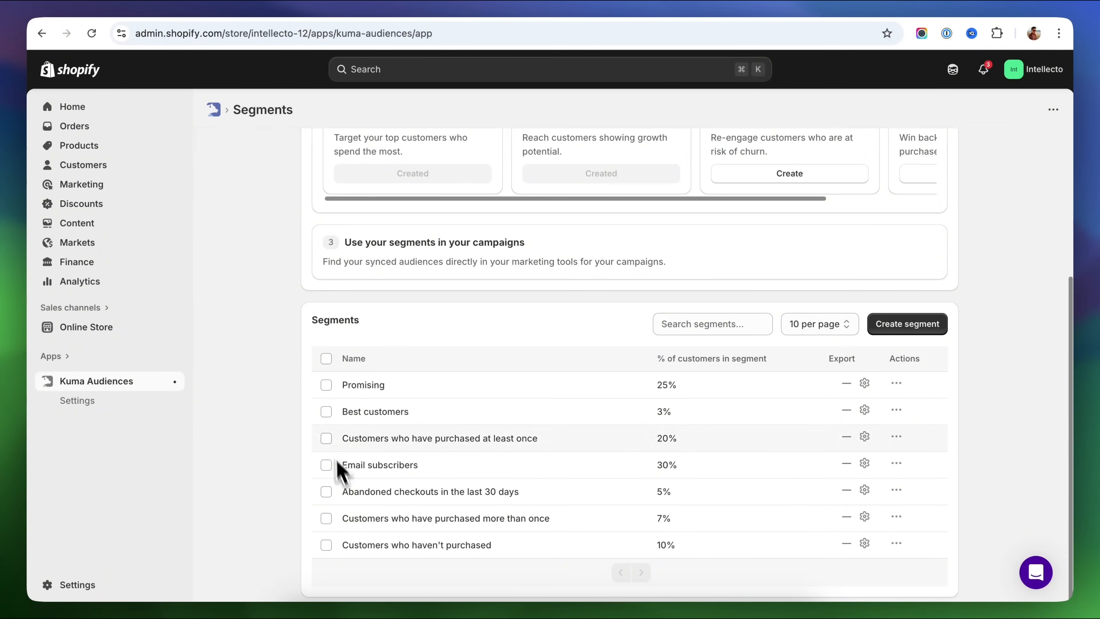
click(327, 412)
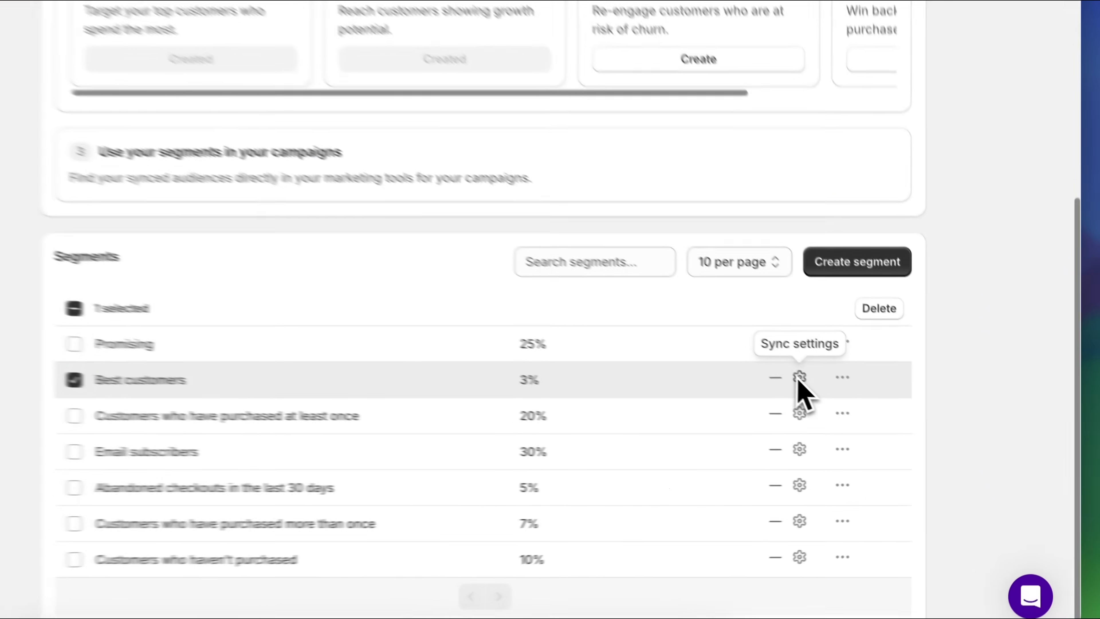
click(864, 409)
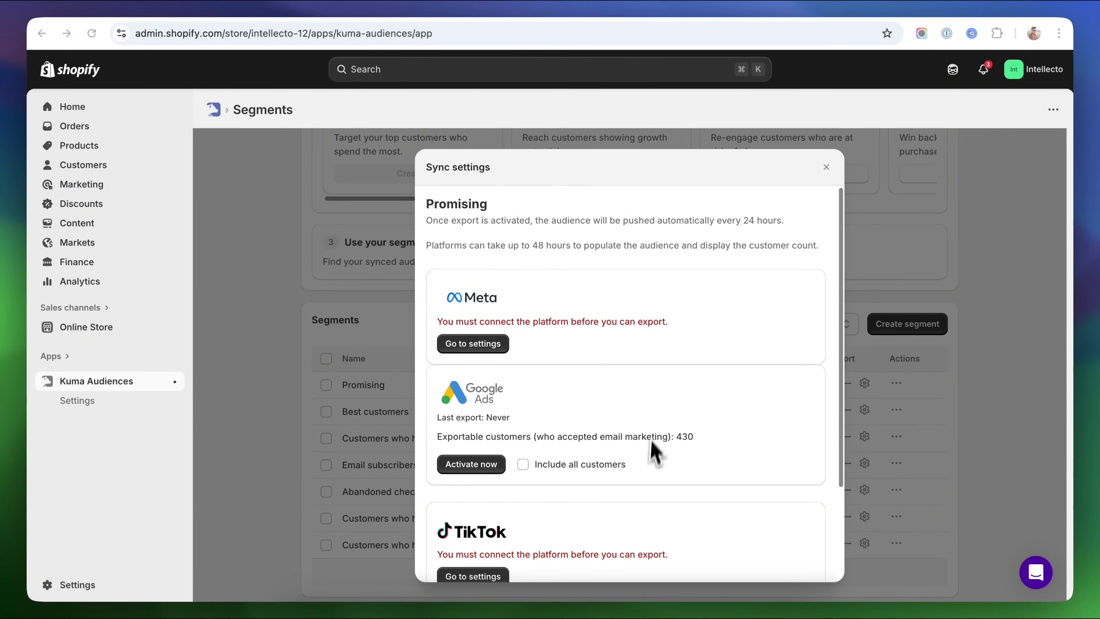
click(524, 466)
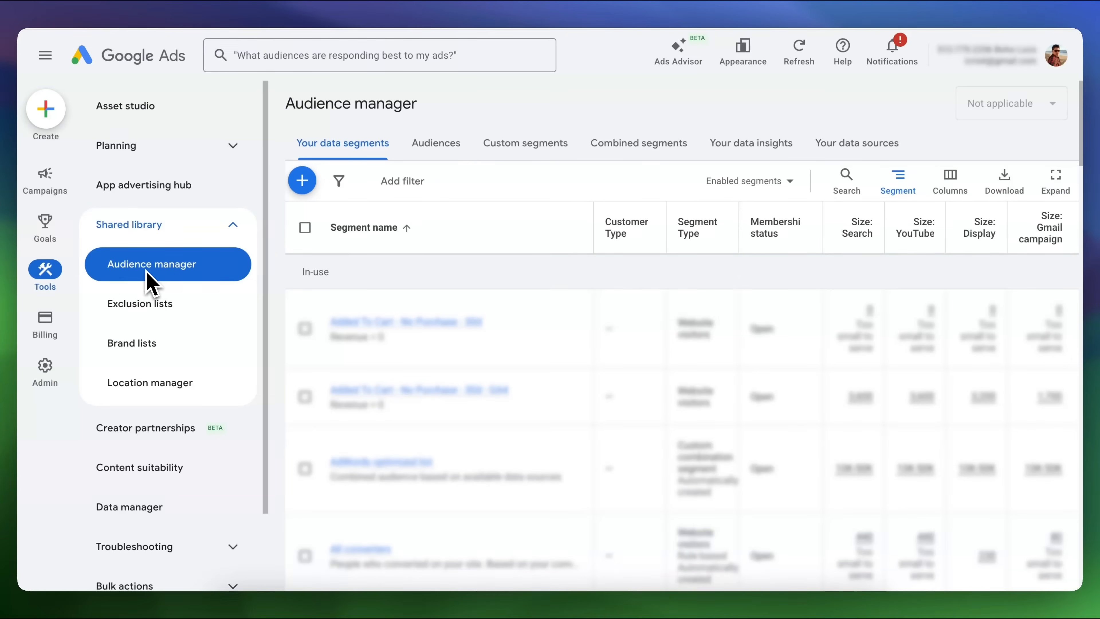
- Switch to Google Ads and look through the data segments in Audience manager for the exported Best Customers audience
mouse_move(407, 142)
mouse_down()
mouse_move(258, 167)
mouse_move(392, 153)
mouse_up()
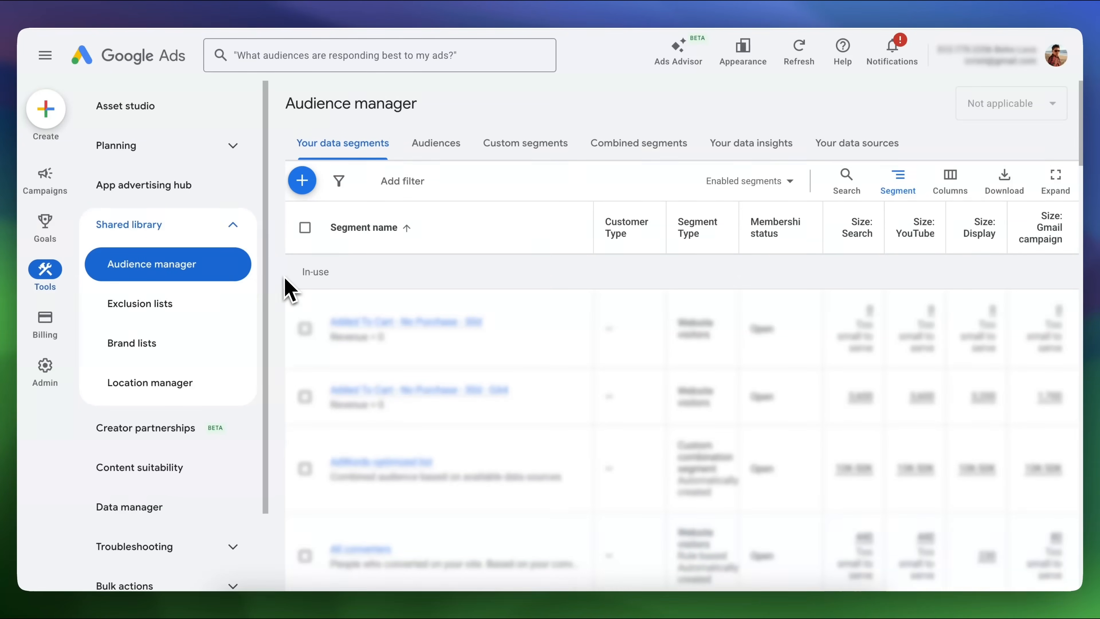
scroll(286, 291, down, 6)
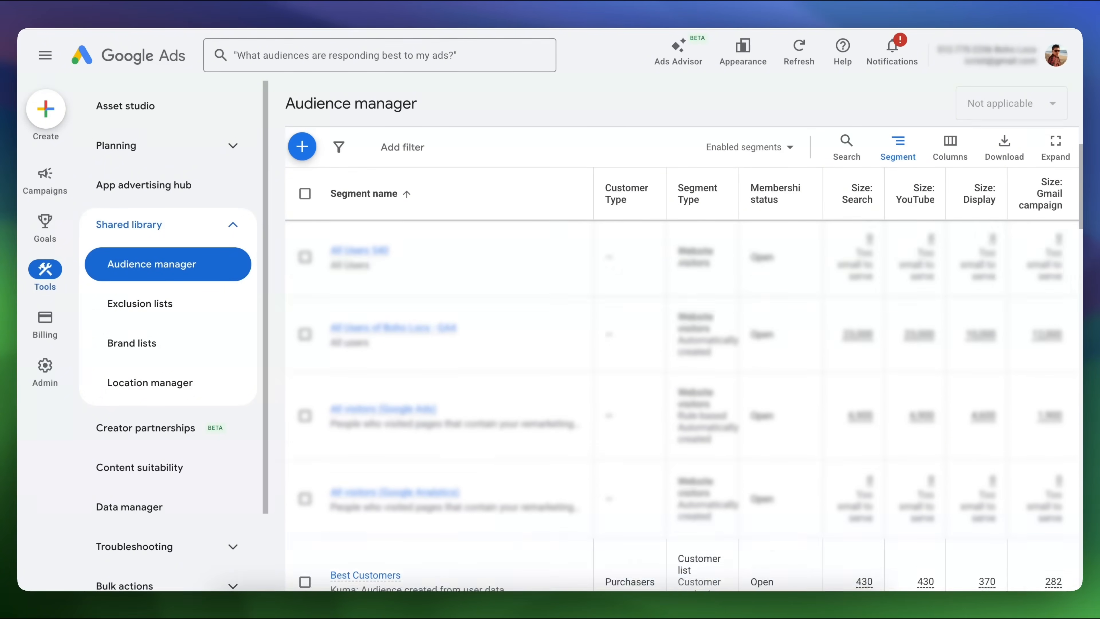
scroll(294, 368, down, 5)
mouse_move(295, 362)
mouse_down()
mouse_move(472, 361)
mouse_move(422, 310)
mouse_move(296, 368)
mouse_up()
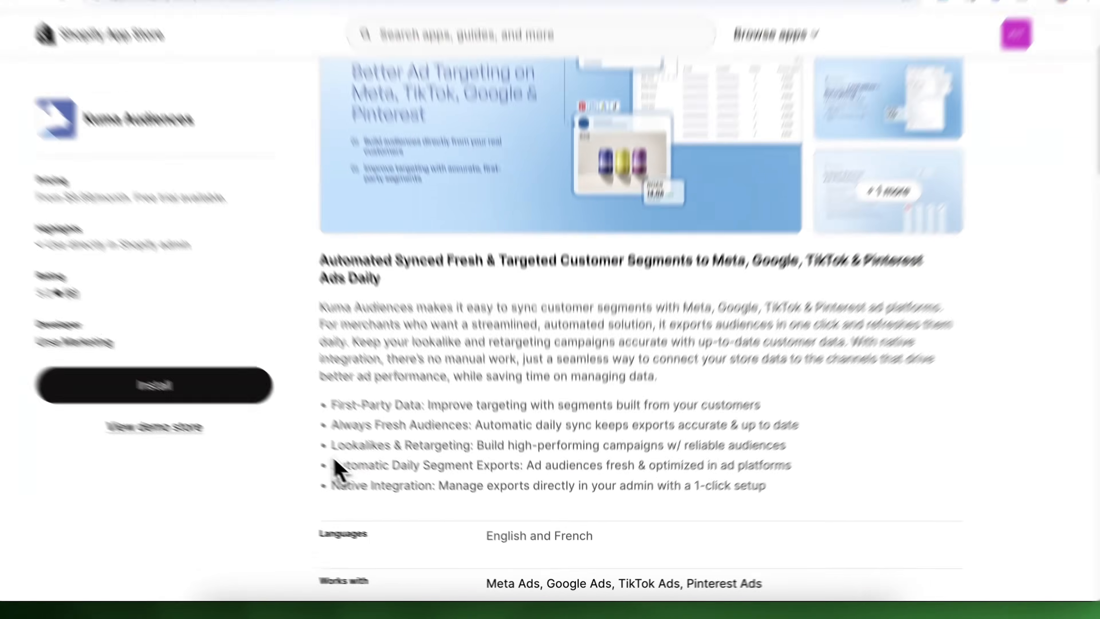
drag(347, 472, 368, 472)
drag(281, 420, 898, 423)
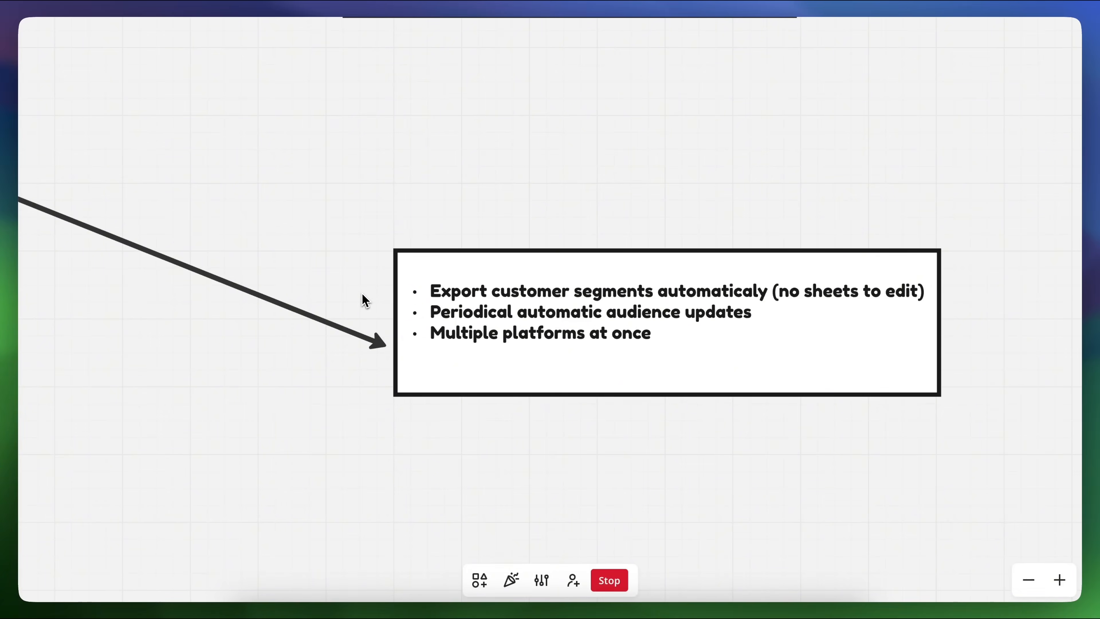
scroll(363, 303, down, 5)
drag(358, 326, 679, 403)
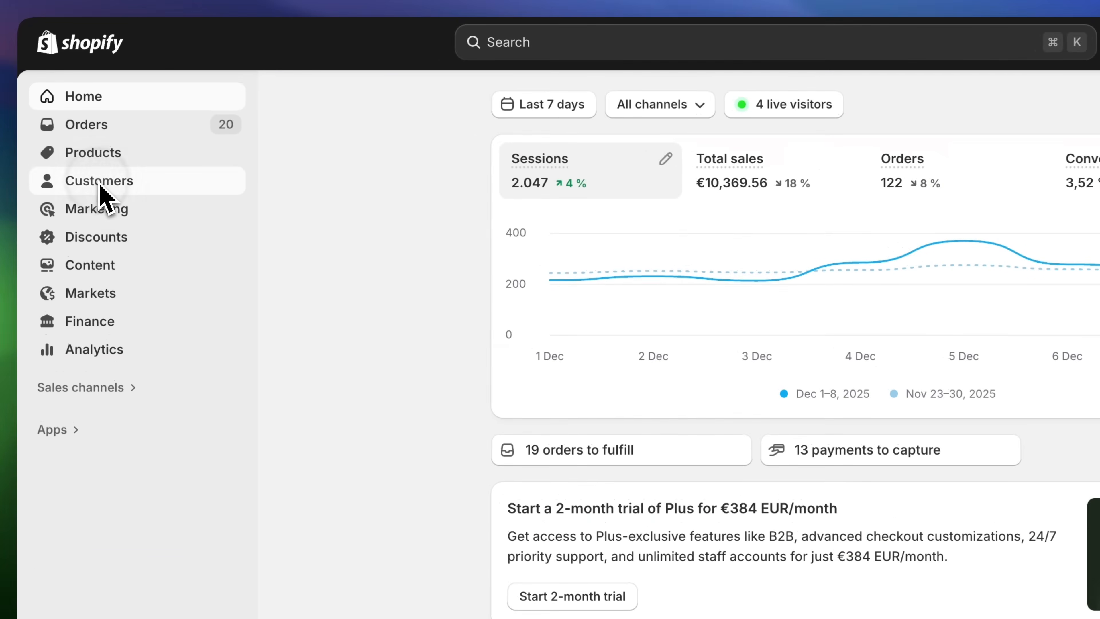
- Open the customer segments in Shopify, start a new segment and expand its query editor
click(96, 179)
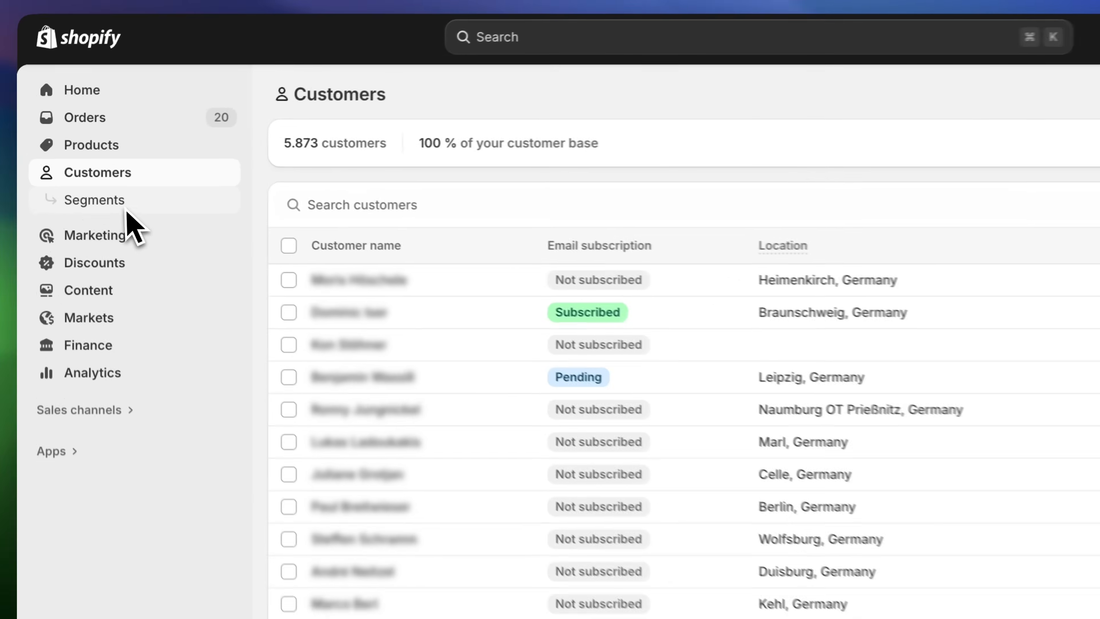
click(100, 209)
click(1042, 104)
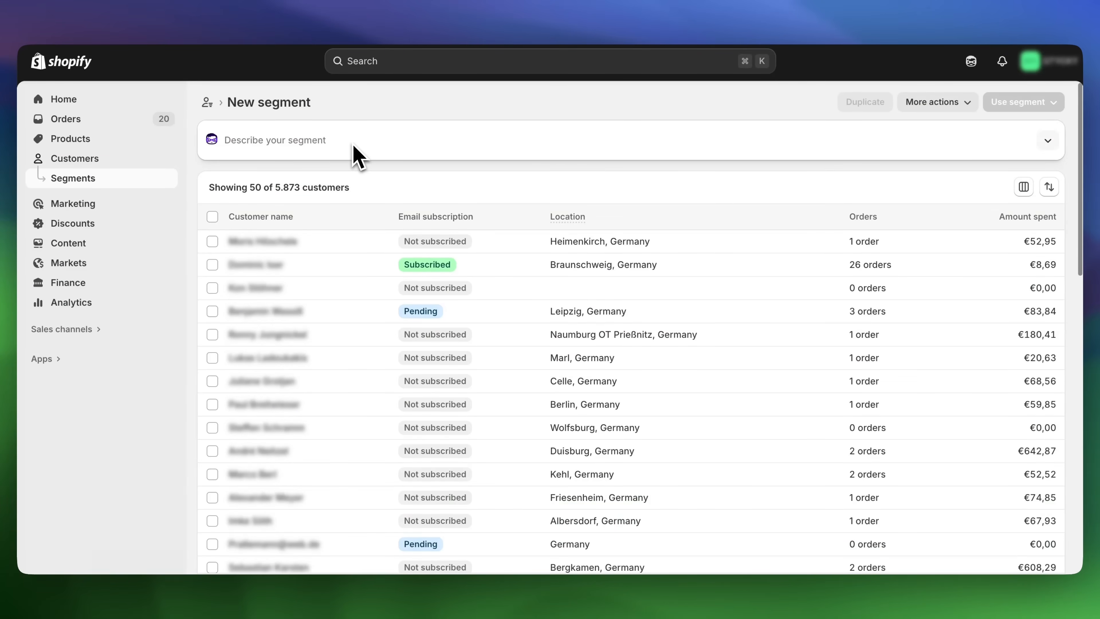
click(1048, 140)
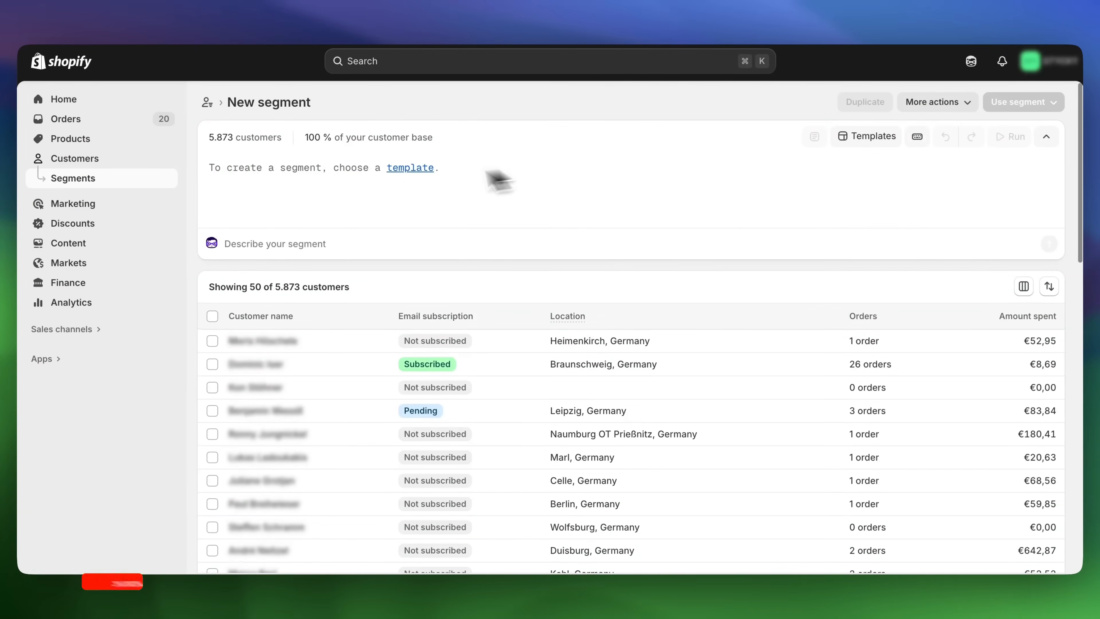
- Filter the new segment to customers in Germany with the condition customer_countries CONTAINS 'DE'
click(297, 182)
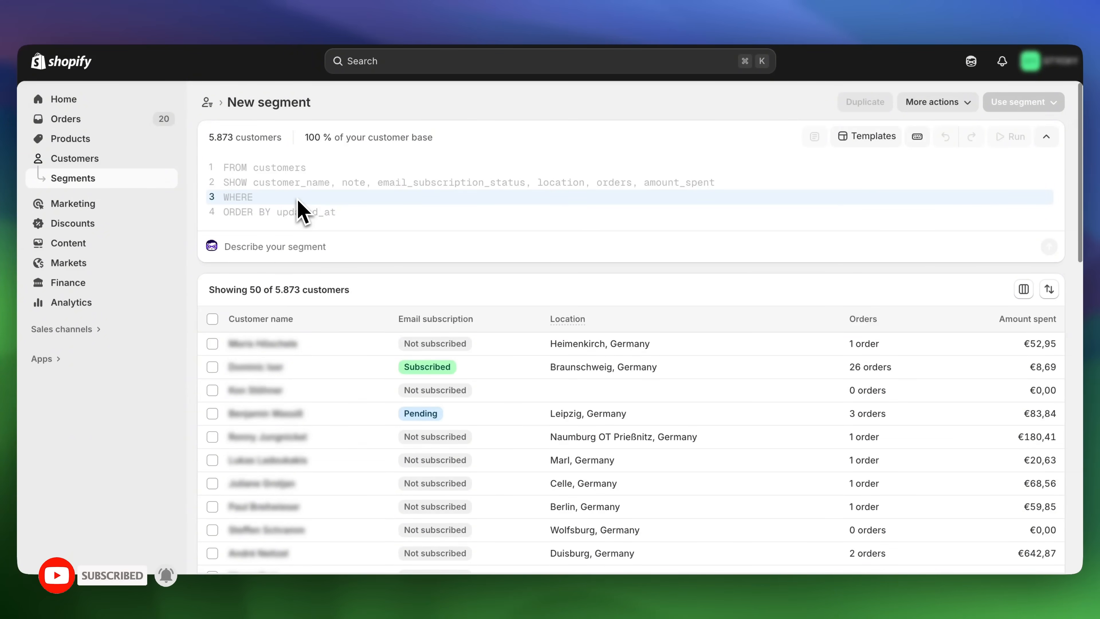
click(272, 198)
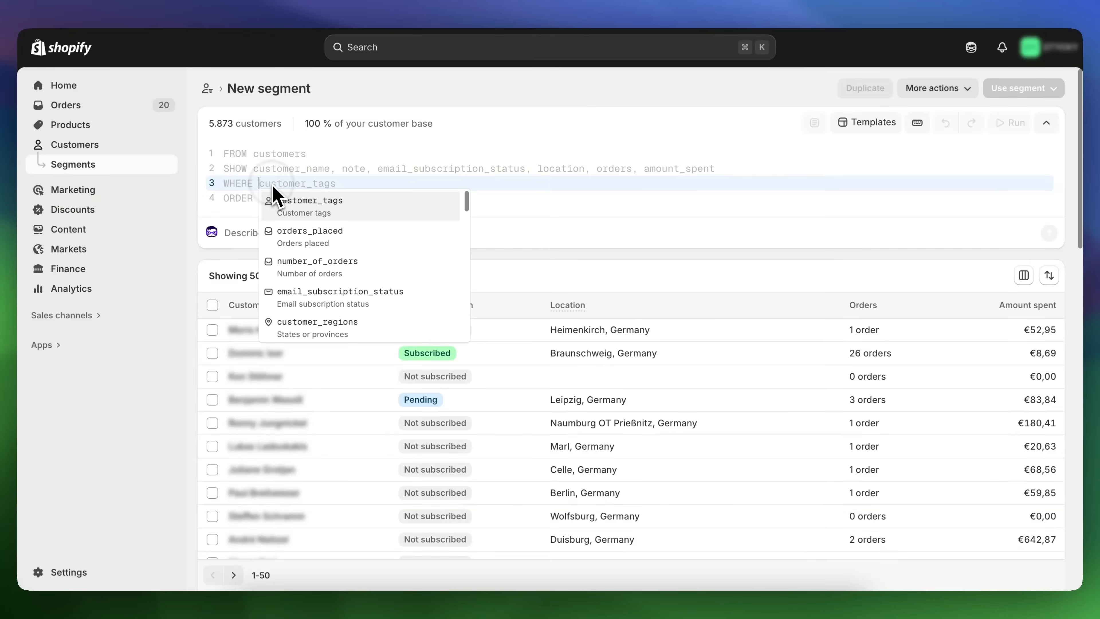
text(custo)
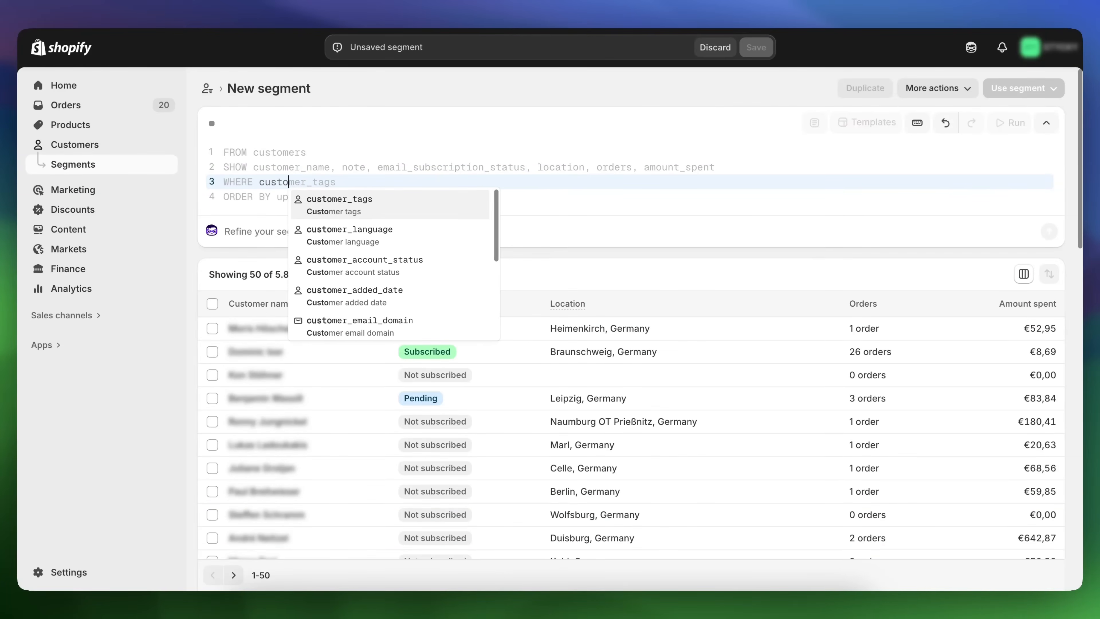
text(mer_cou)
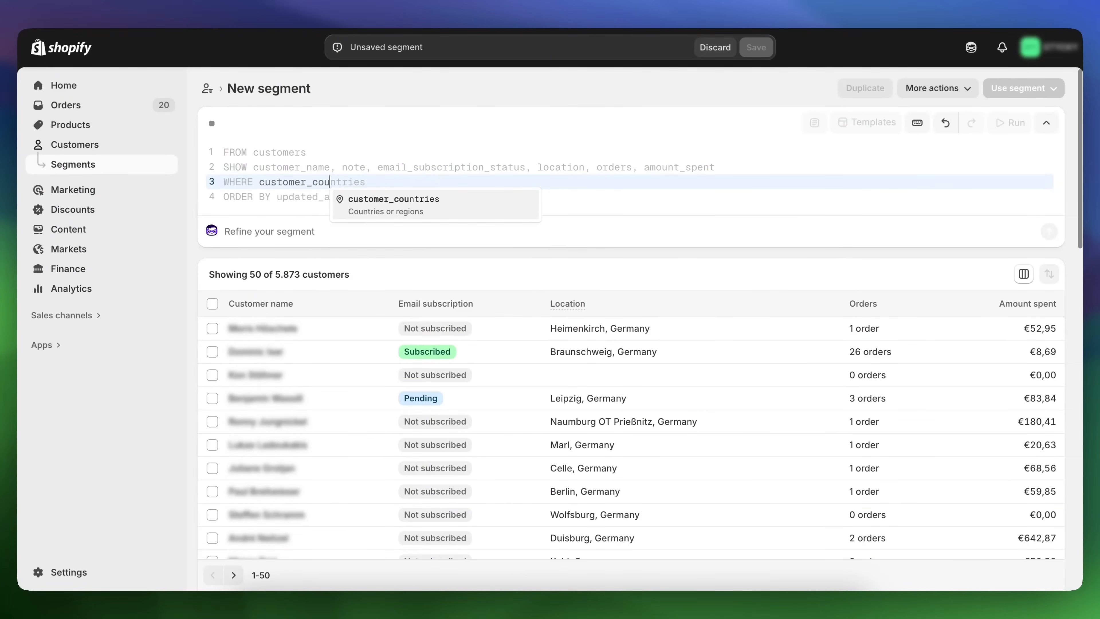
click(365, 203)
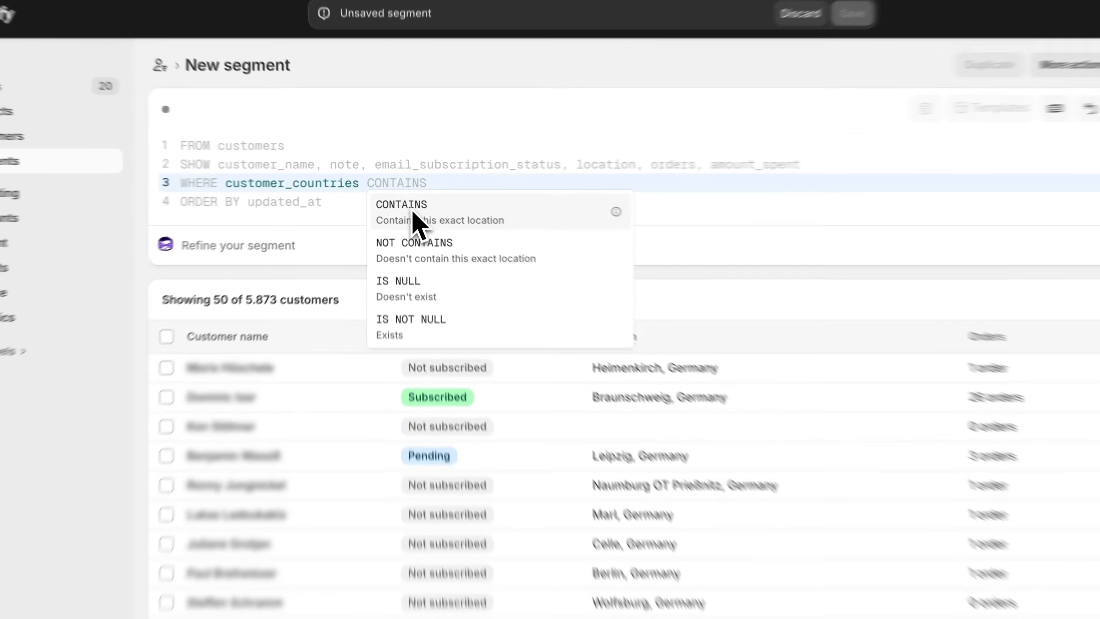
click(408, 210)
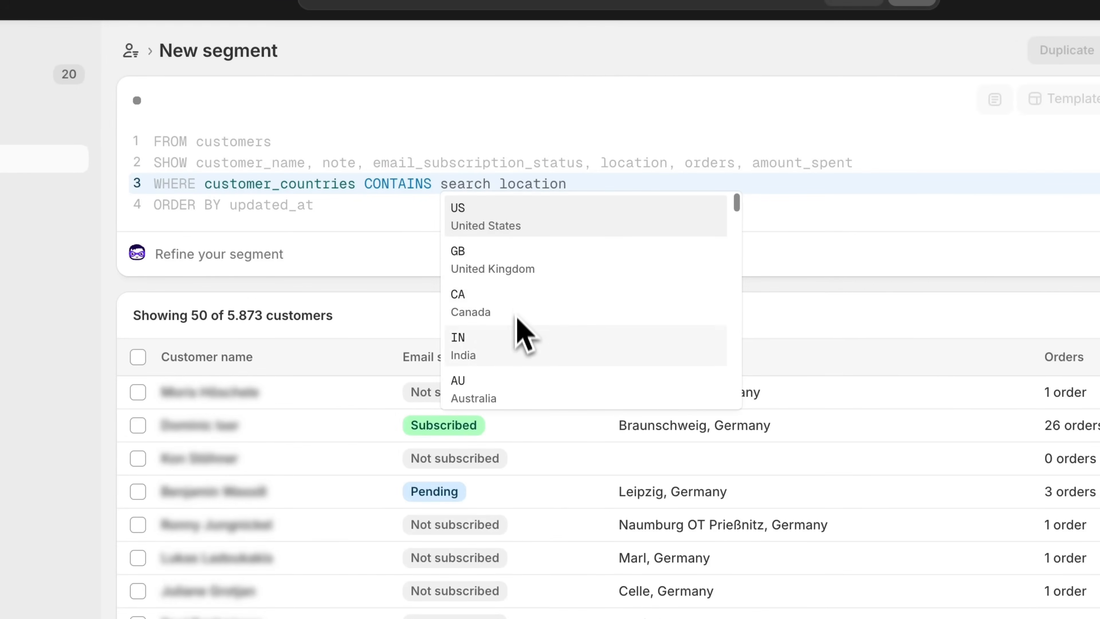
scroll(519, 320, down, 2)
click(474, 343)
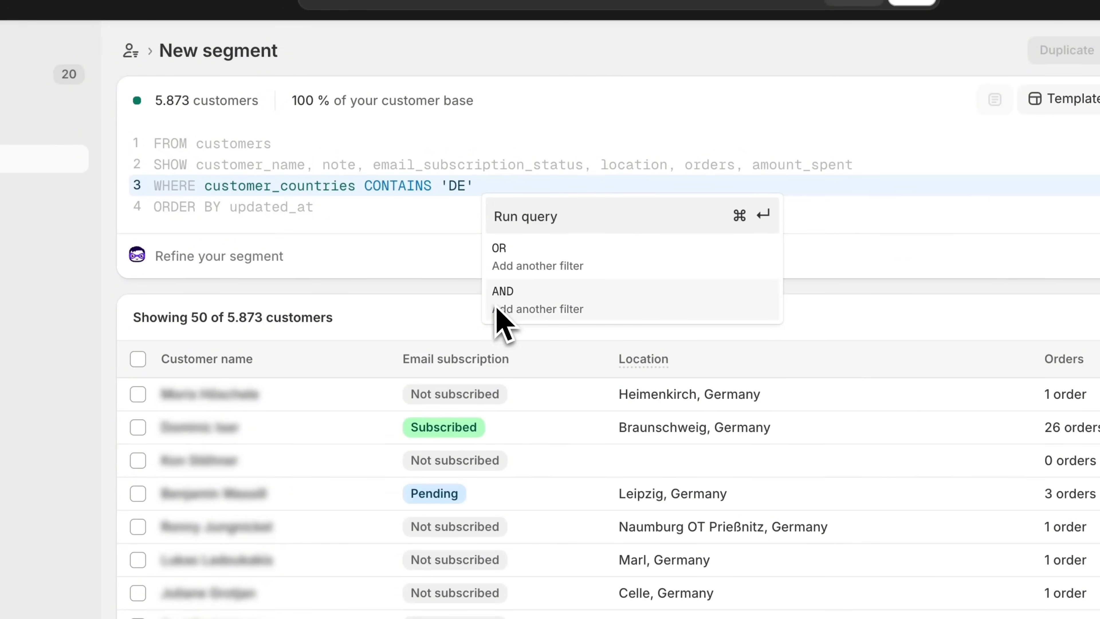
- Add the condition AND first_order_date IS NOT NULL to the segment query and run it
click(518, 300)
text(first_)
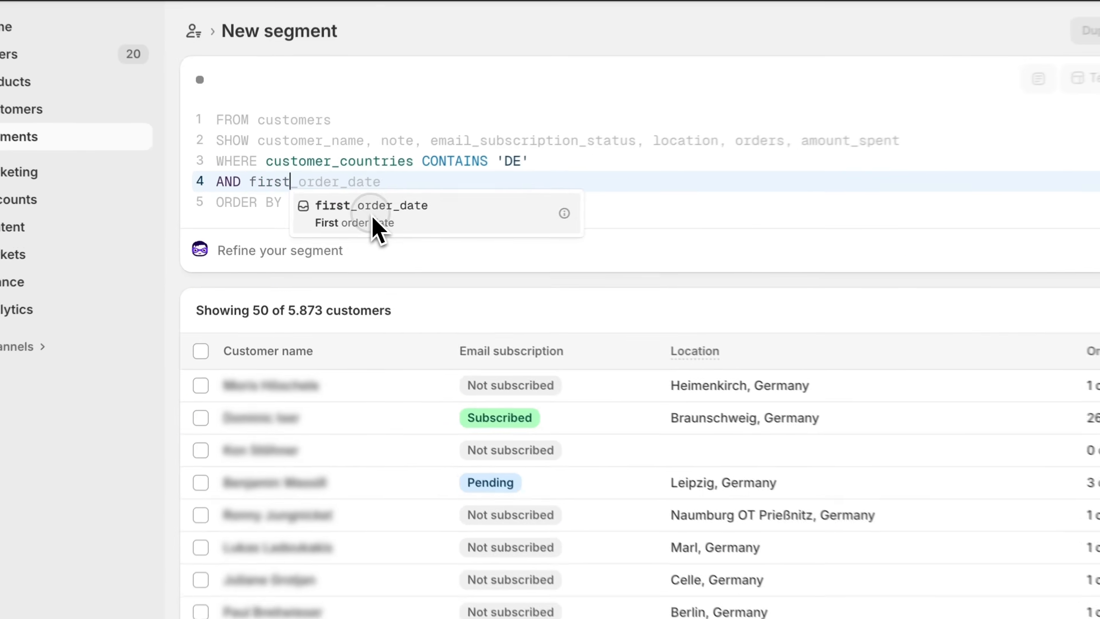
click(329, 225)
scroll(462, 280, down, 2)
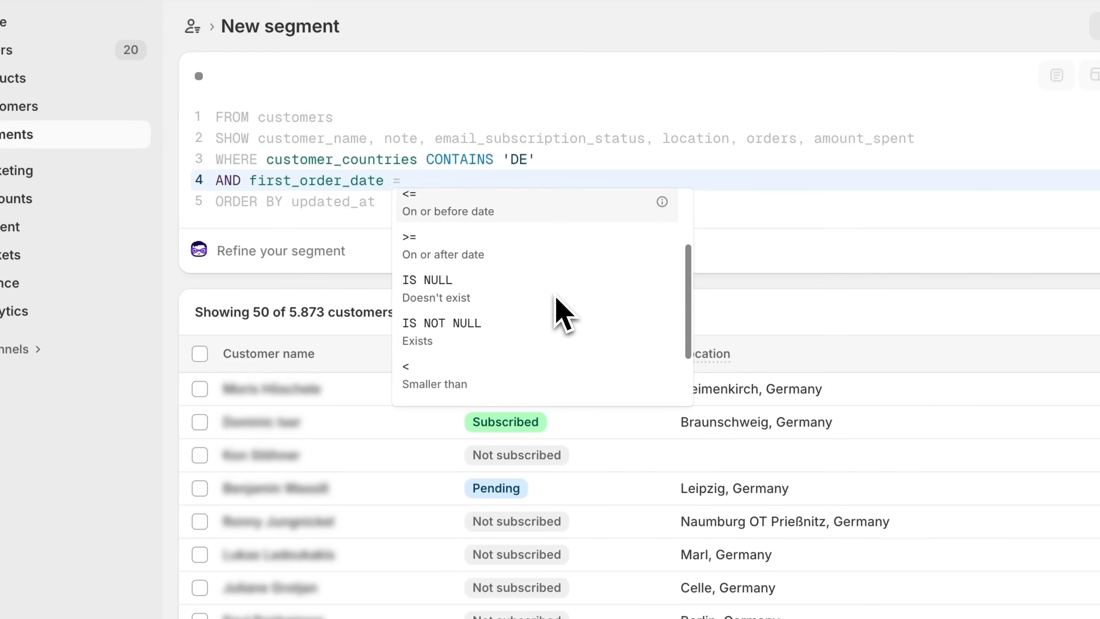
click(475, 346)
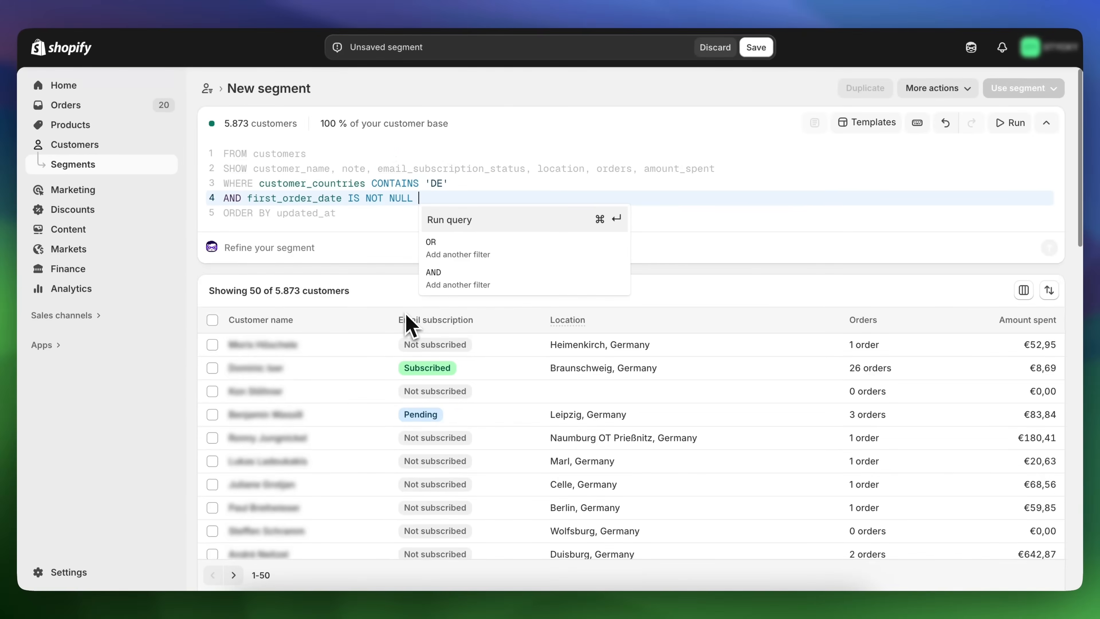
click(402, 241)
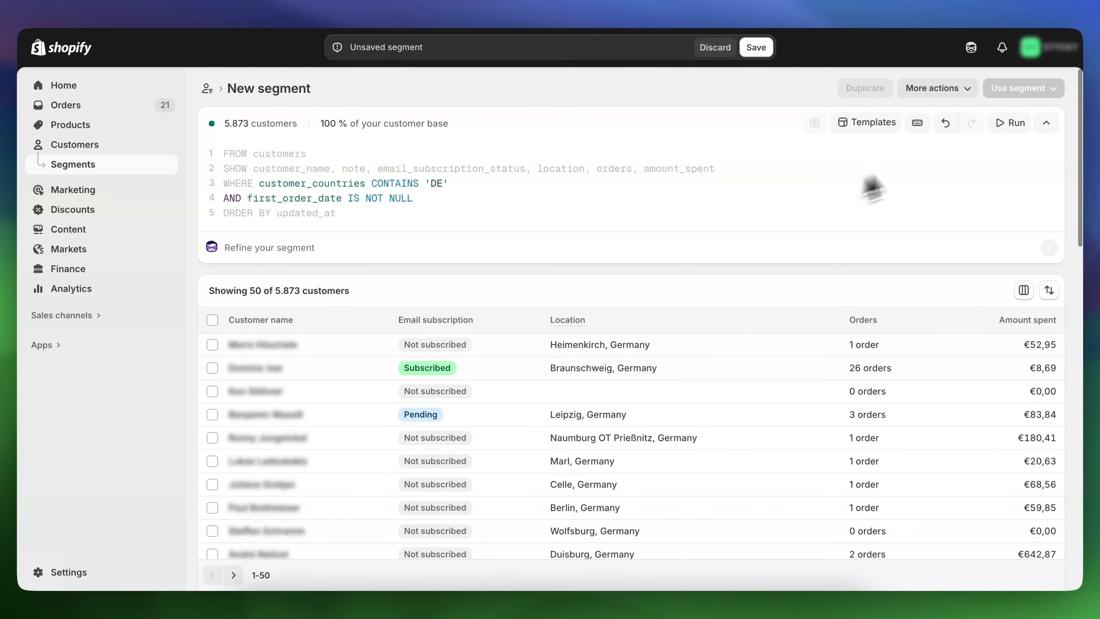
click(1004, 124)
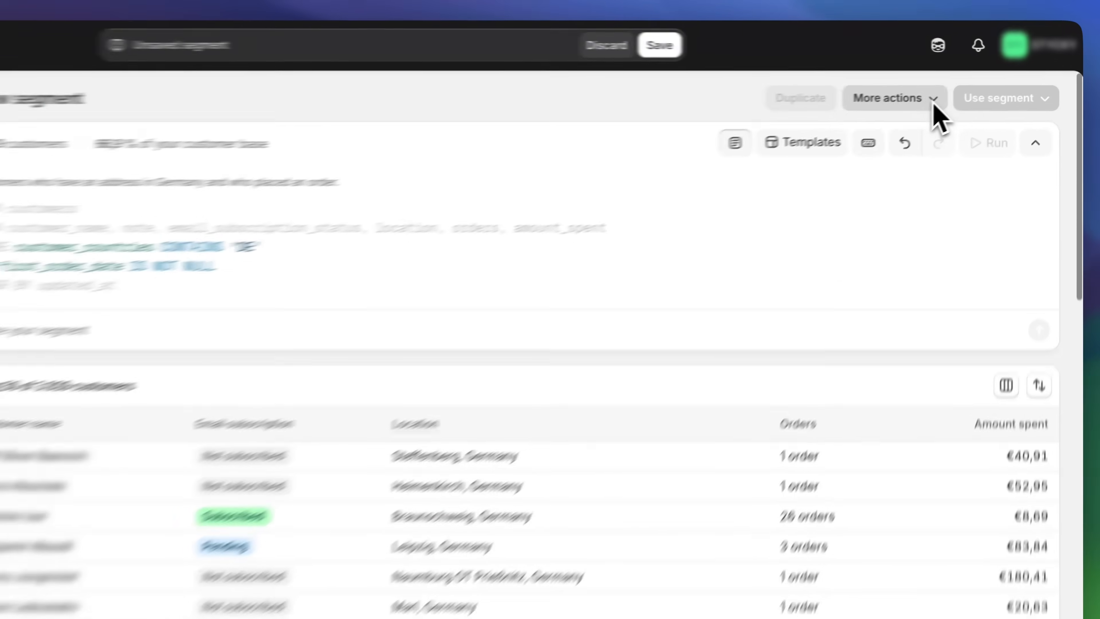
- Export the customers matching the segment filters as a CSV for spreadsheet programs and get customers_export.csv from the Shopify message in Gmail
click(936, 103)
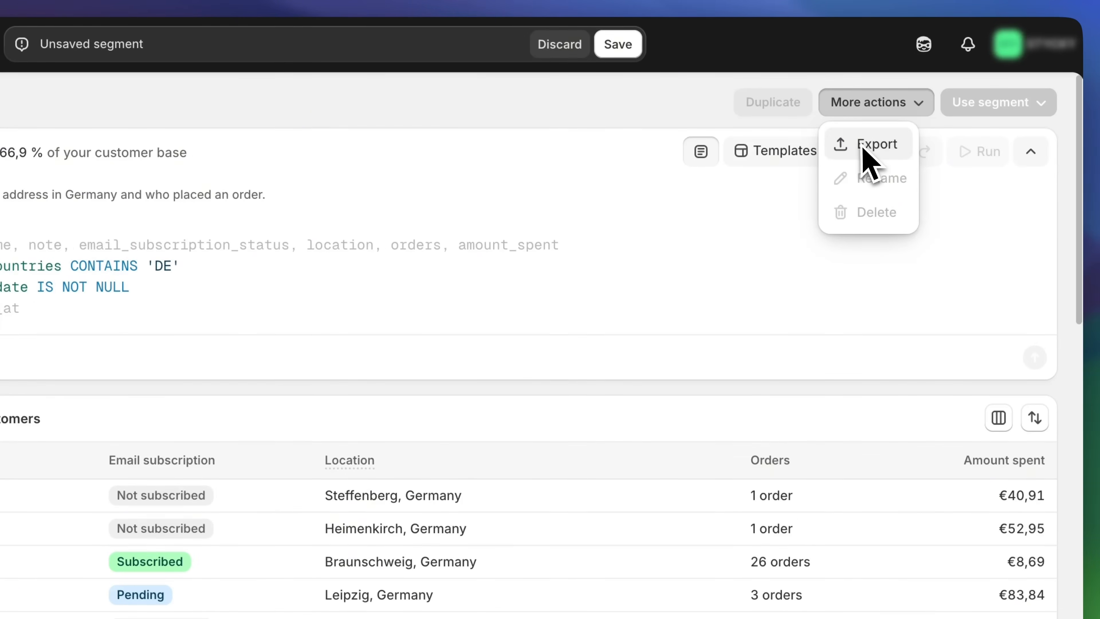
click(871, 145)
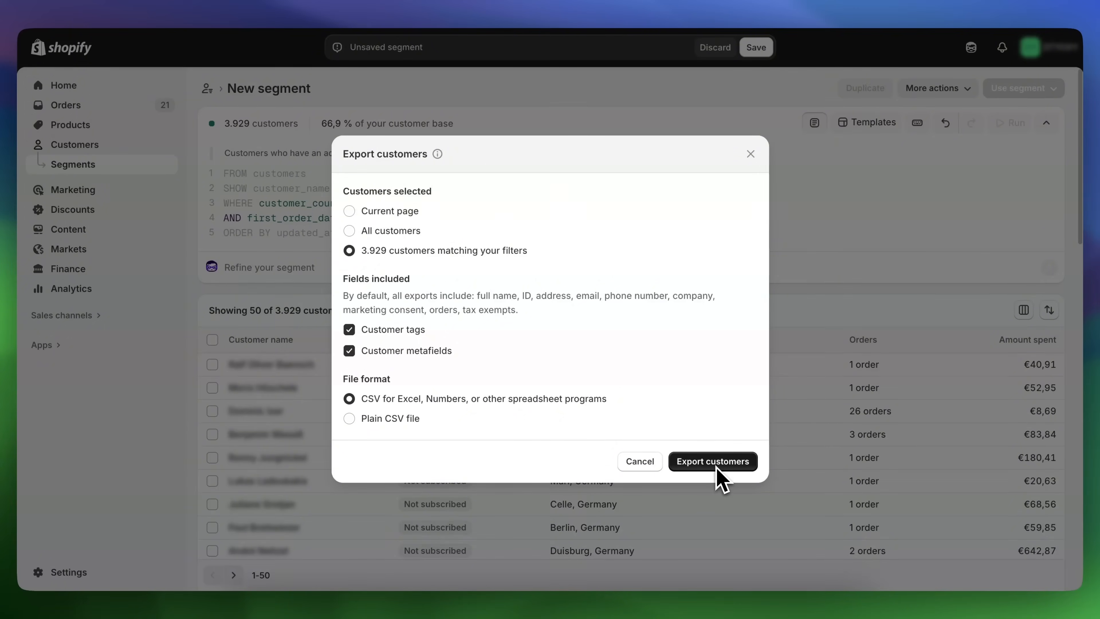
click(712, 460)
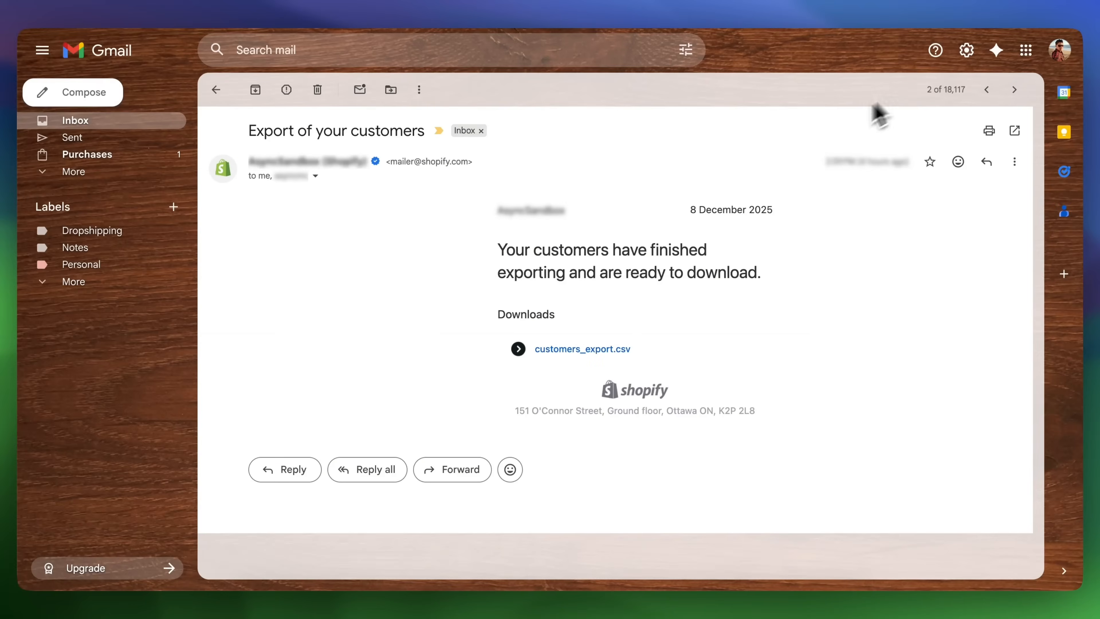
mouse_move(476, 353)
mouse_down()
mouse_move(606, 372)
mouse_move(569, 338)
mouse_move(473, 352)
mouse_up()
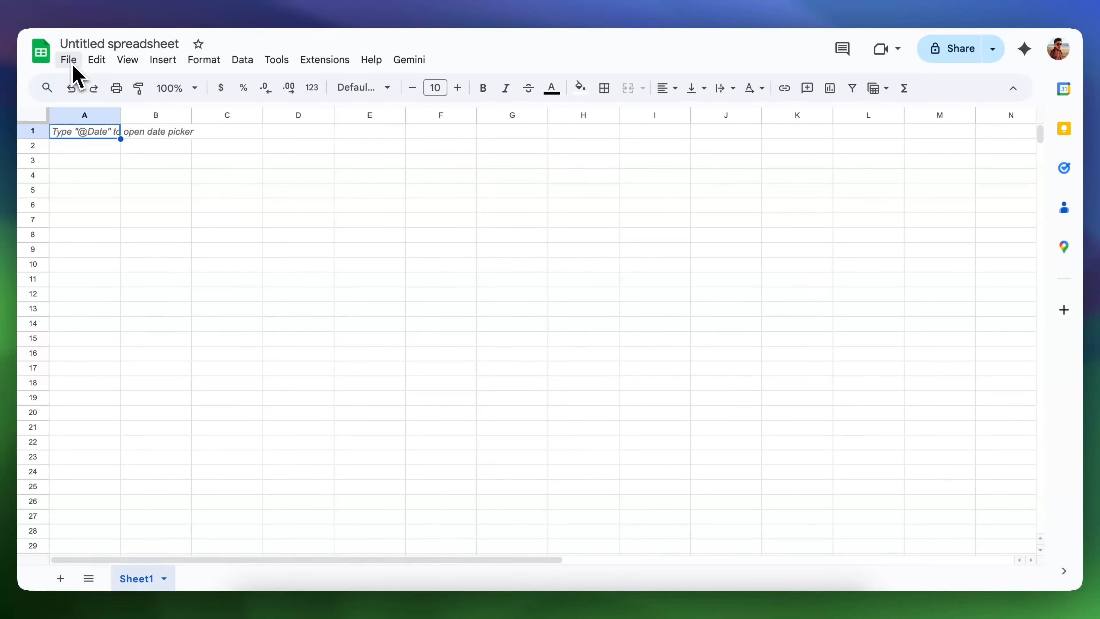
- In a blank Google Sheets spreadsheet, import the uploaded customers_export.csv, appending it to the current sheet with the separator detected automatically
click(69, 60)
click(100, 130)
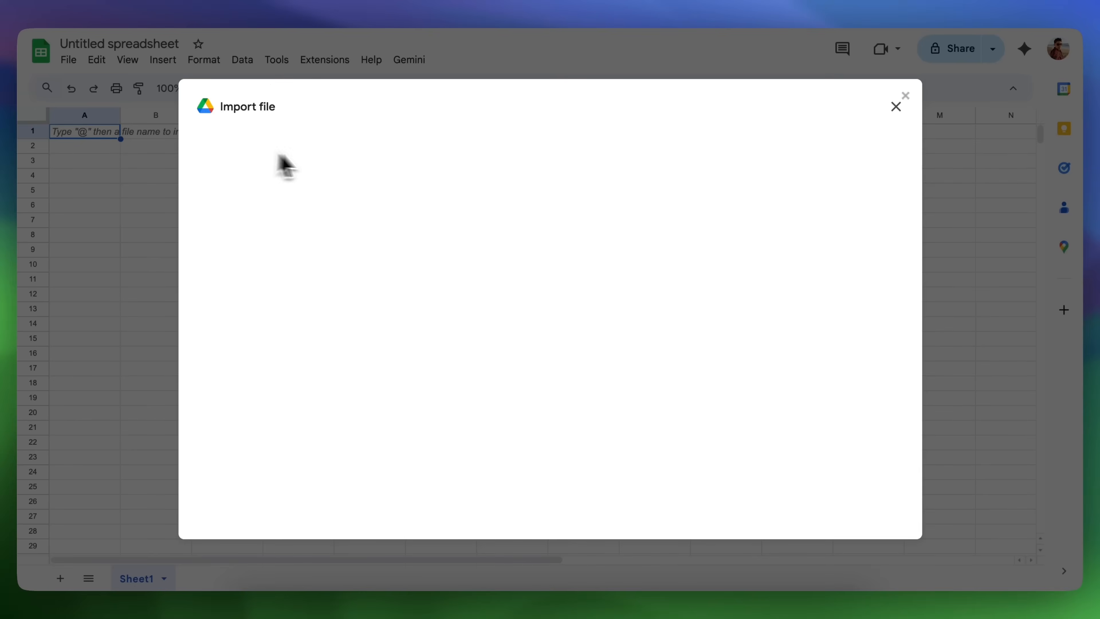
click(421, 158)
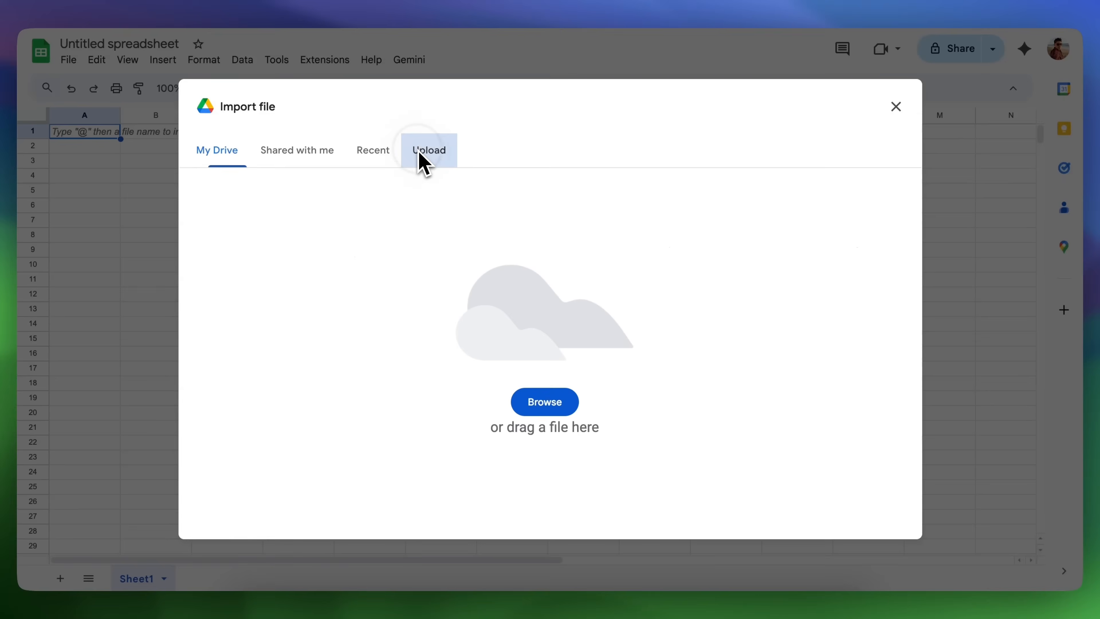
click(545, 401)
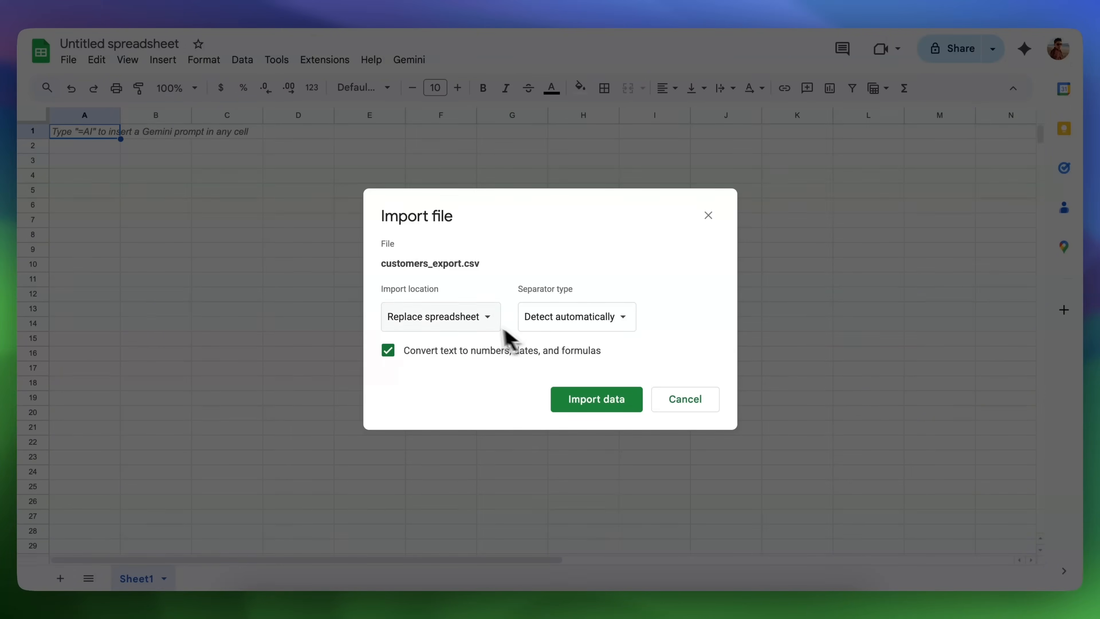
click(473, 329)
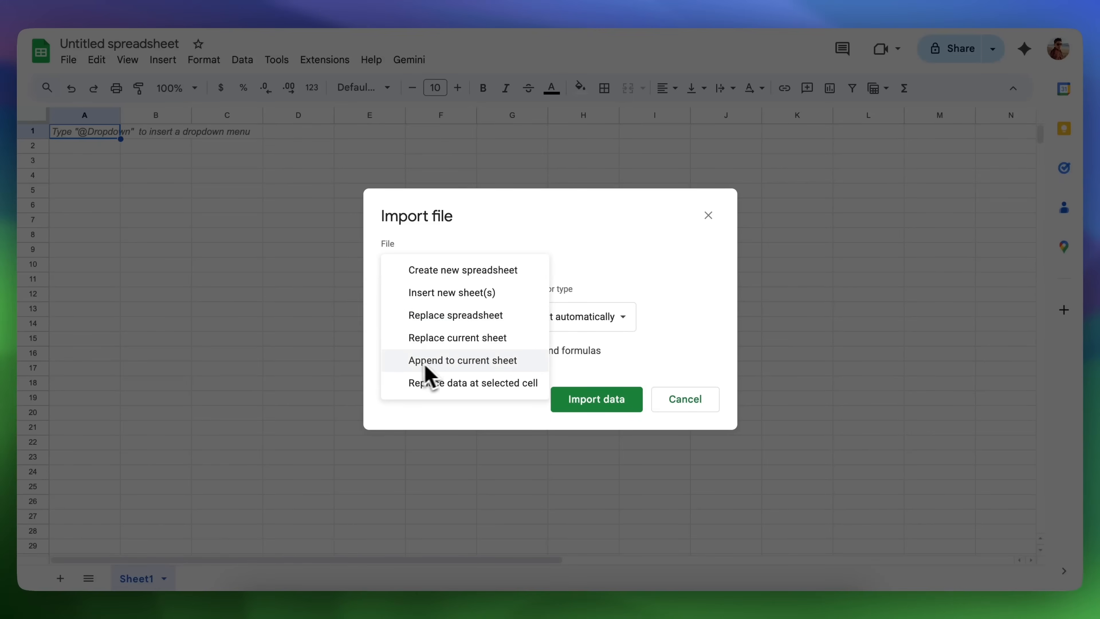
click(500, 363)
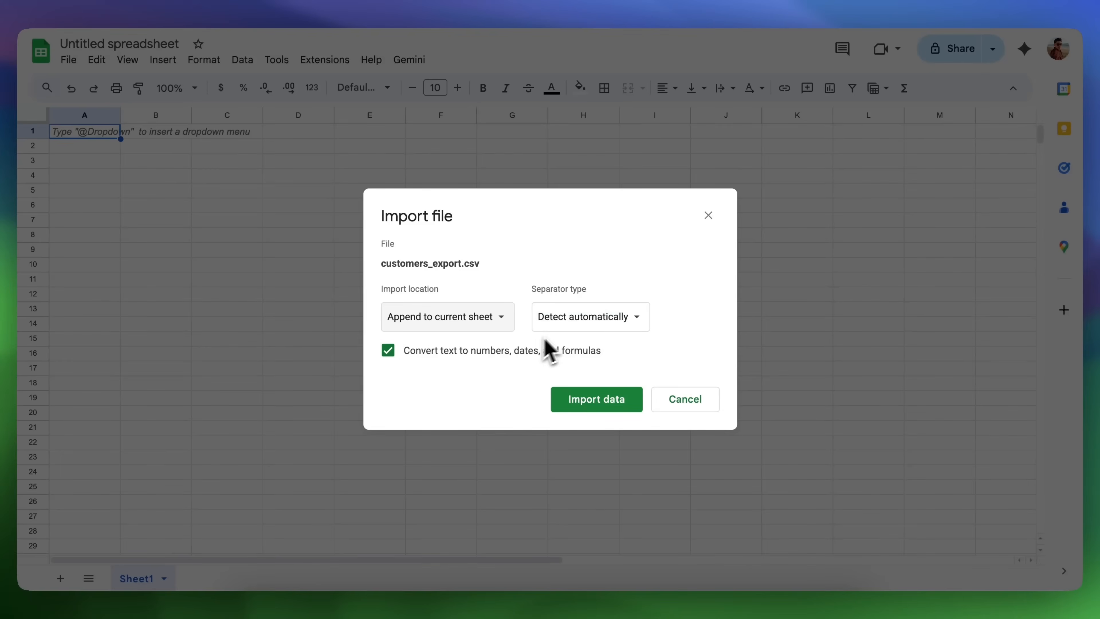
click(597, 399)
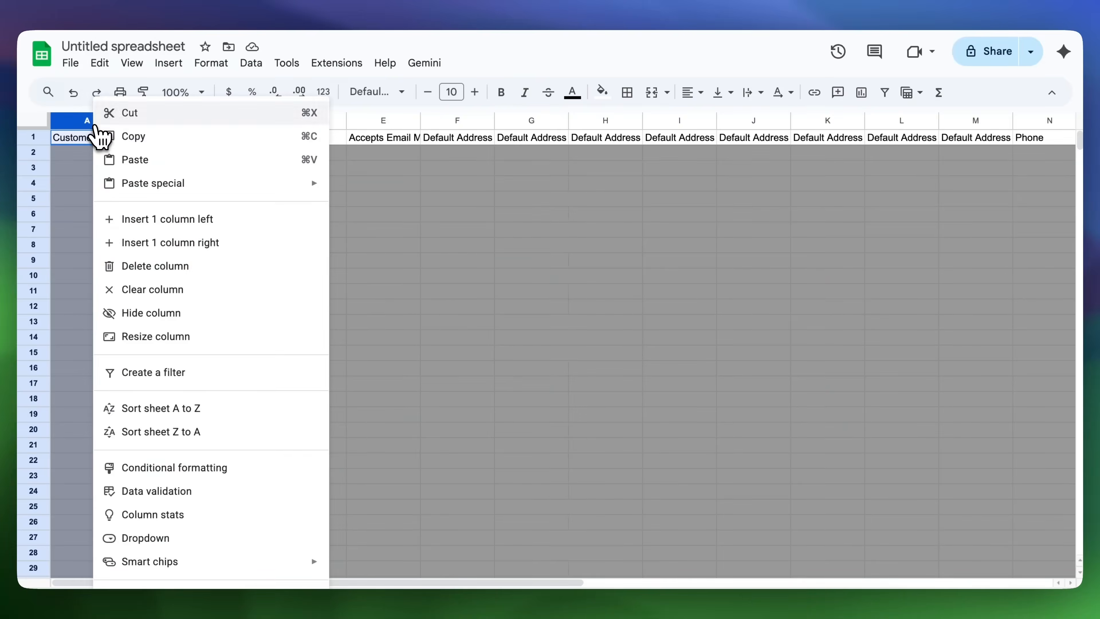
- Delete the first column, the Accepts Email Marketing column and the unneeded Default Address columns from the customer sheet
click(159, 265)
click(345, 122)
right_click(344, 123)
click(395, 273)
drag(346, 121, 444, 121)
right_click(345, 123)
click(392, 266)
right_click(371, 123)
drag(346, 121, 435, 121)
click(415, 266)
right_click(372, 122)
click(427, 267)
right_click(386, 122)
click(447, 266)
drag(347, 120, 444, 120)
right_click(368, 122)
click(430, 266)
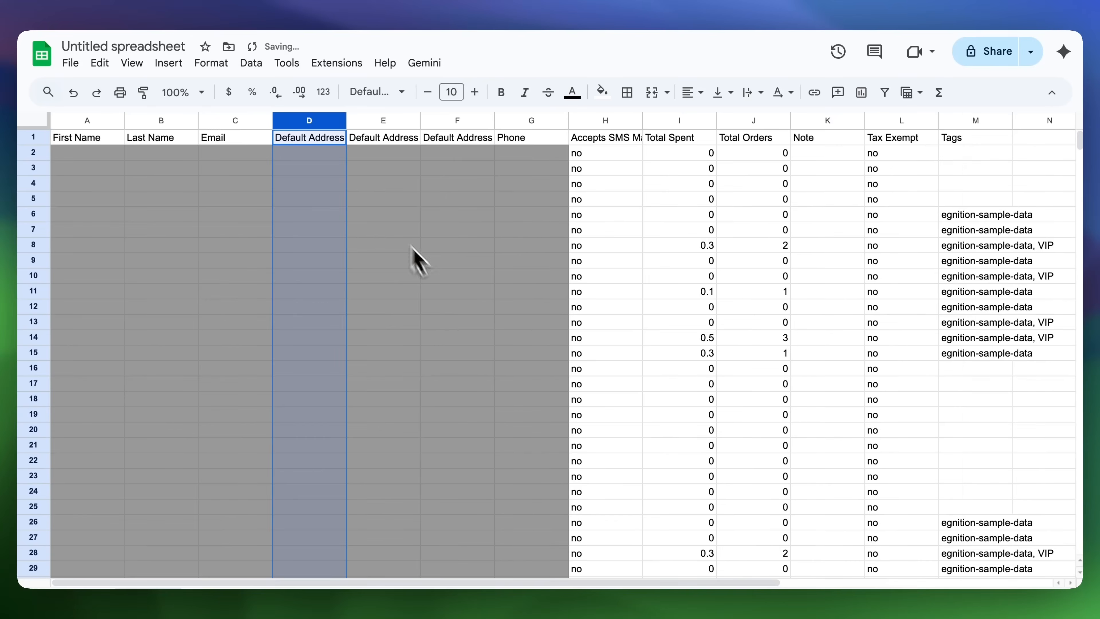
- Remove the remaining surplus columns and rename and reorder the rest as Email, Phone, First name, Last name, Zip and Country
drag(346, 121, 438, 120)
double_click(366, 142)
key(BackSpace)
key(BackSpace)
drag(310, 141, 339, 121)
click(469, 141)
drag(413, 122, 500, 122)
double_click(412, 138)
drag(342, 138, 412, 139)
key(BackSpace)
drag(500, 121, 400, 118)
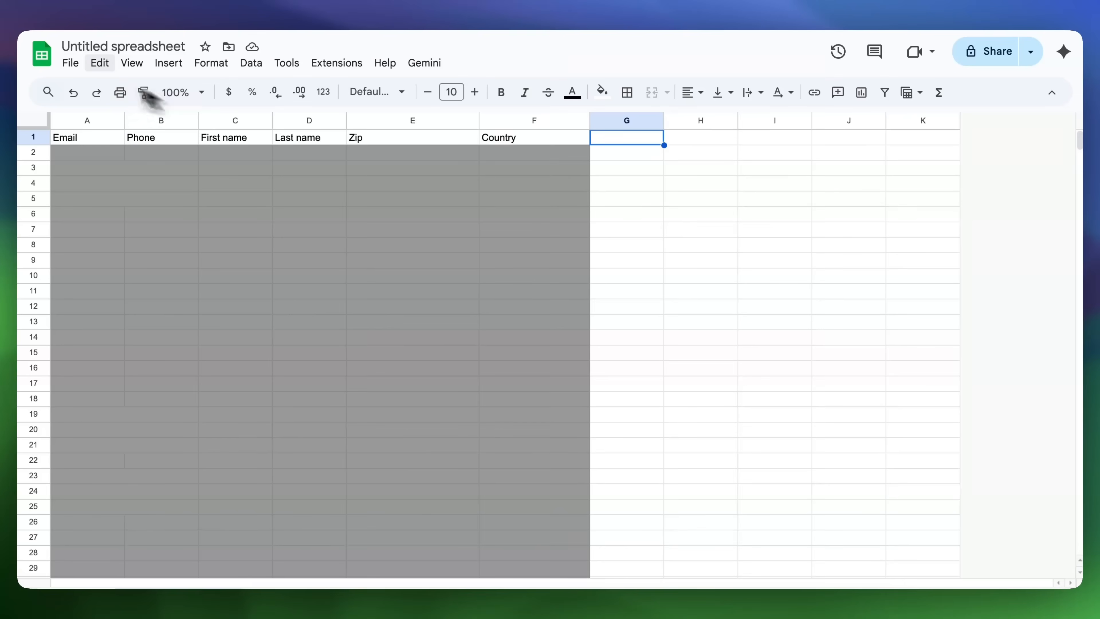
- Download the cleaned customer sheet as Comma Separated Values (.csv)
click(71, 64)
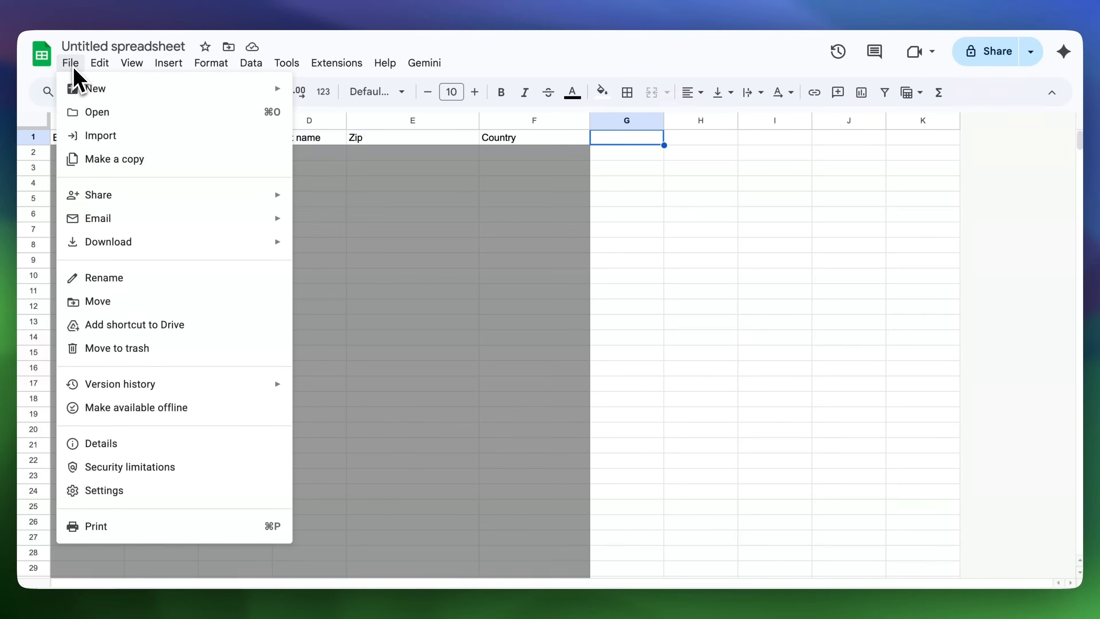
mouse_move(130, 242)
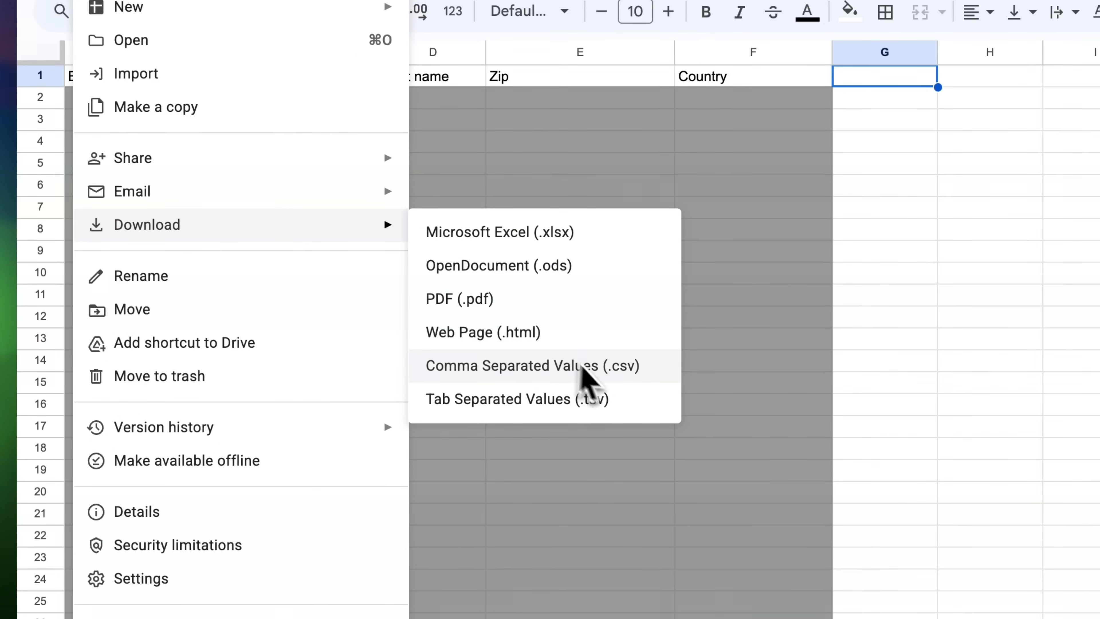
click(549, 366)
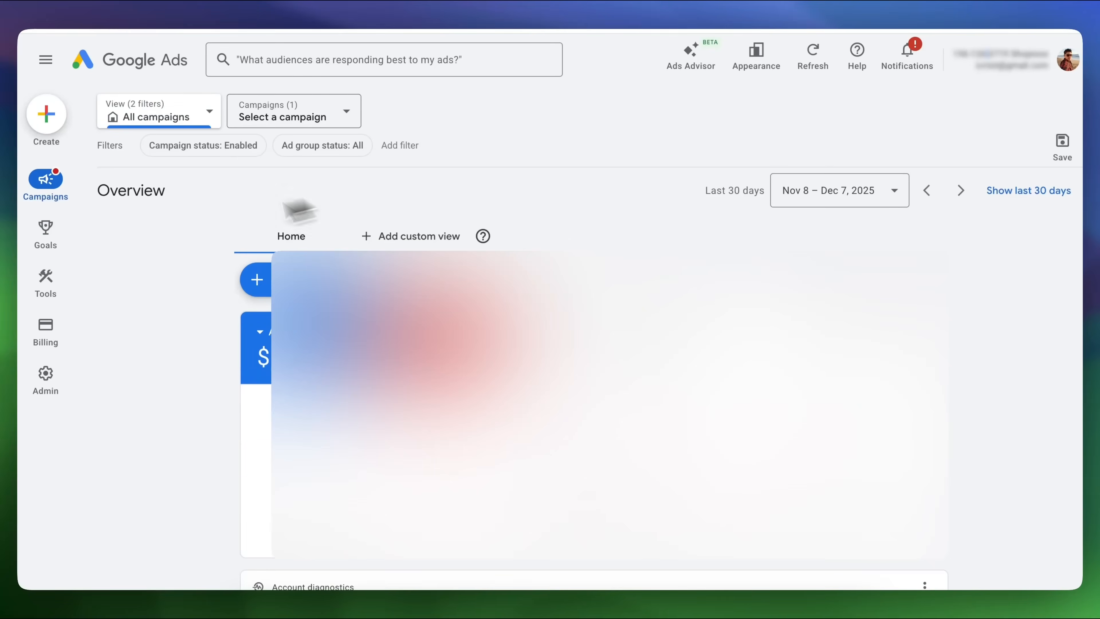
- Switch to Google Ads, open Audience manager in the shared library and start a new customer list segment
click(41, 287)
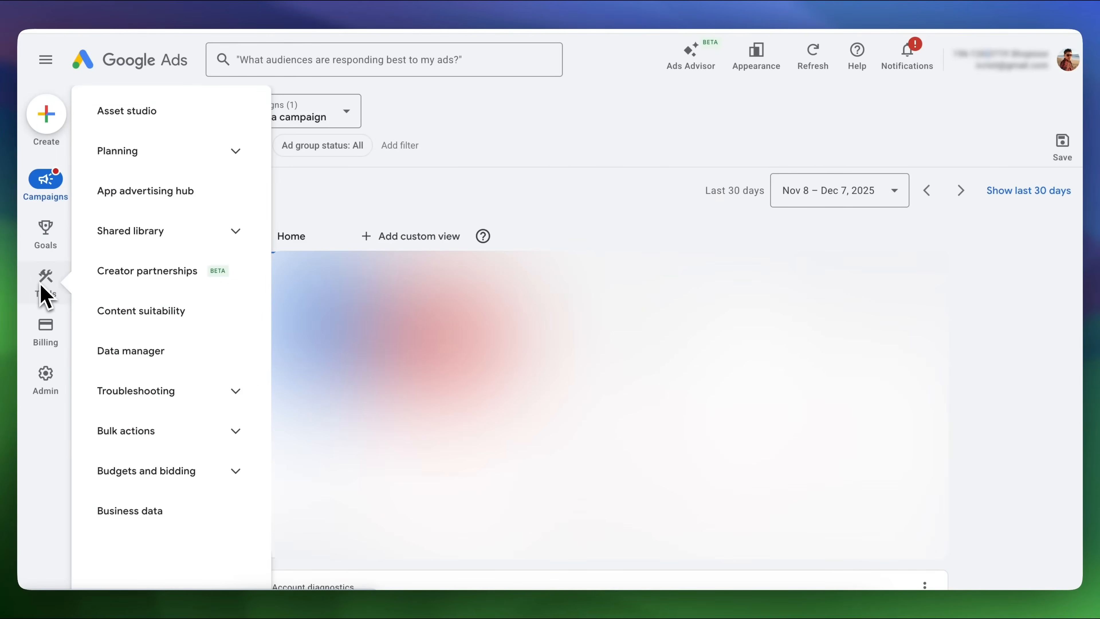
click(242, 236)
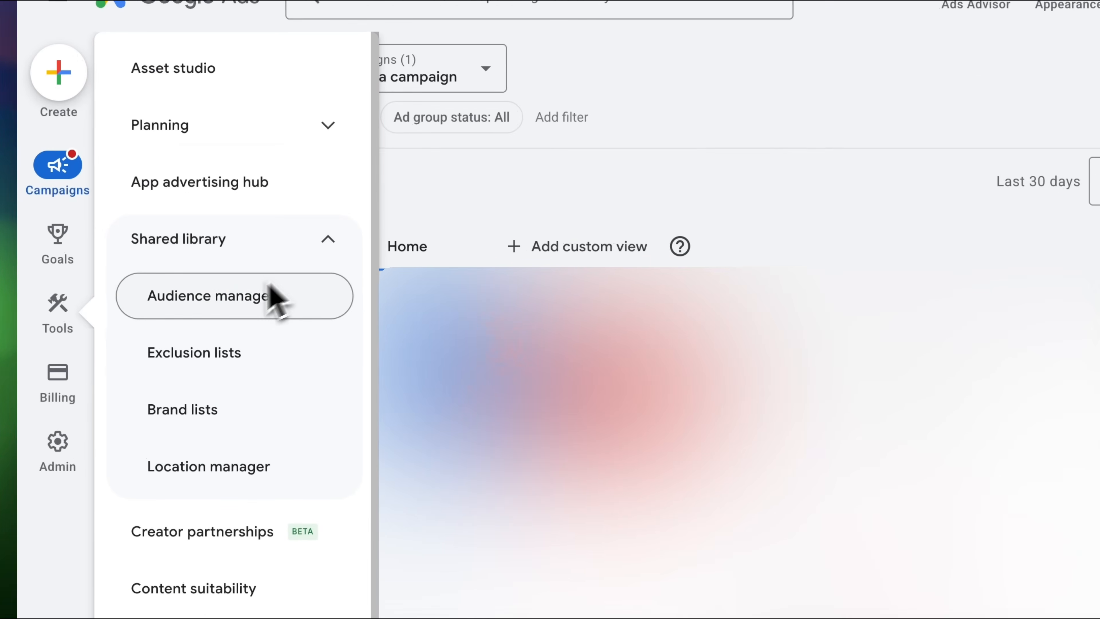
click(245, 298)
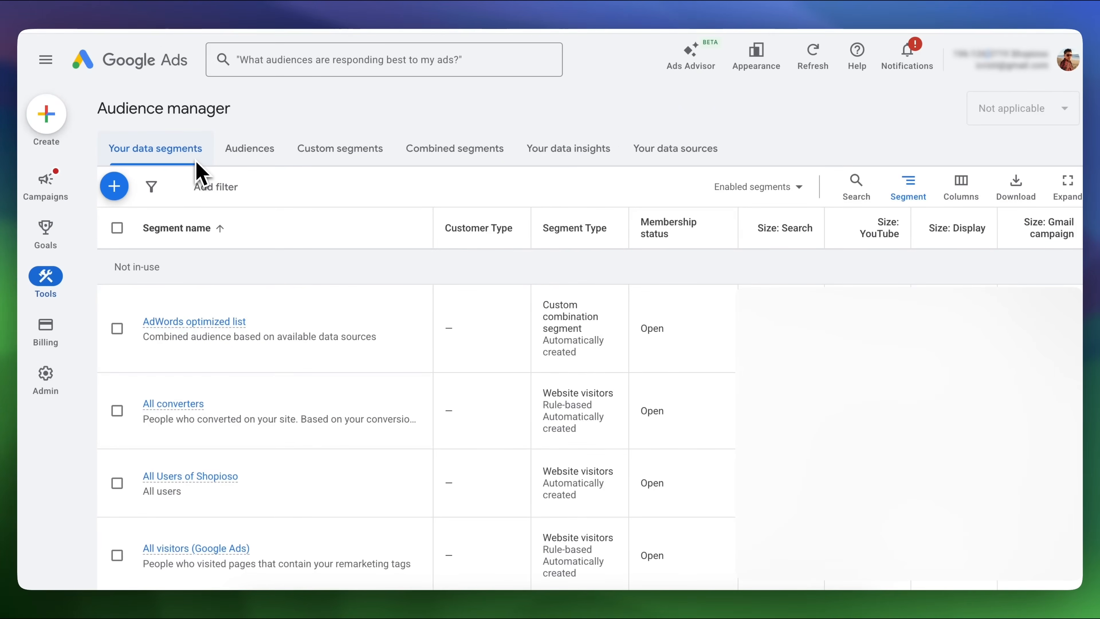
click(114, 189)
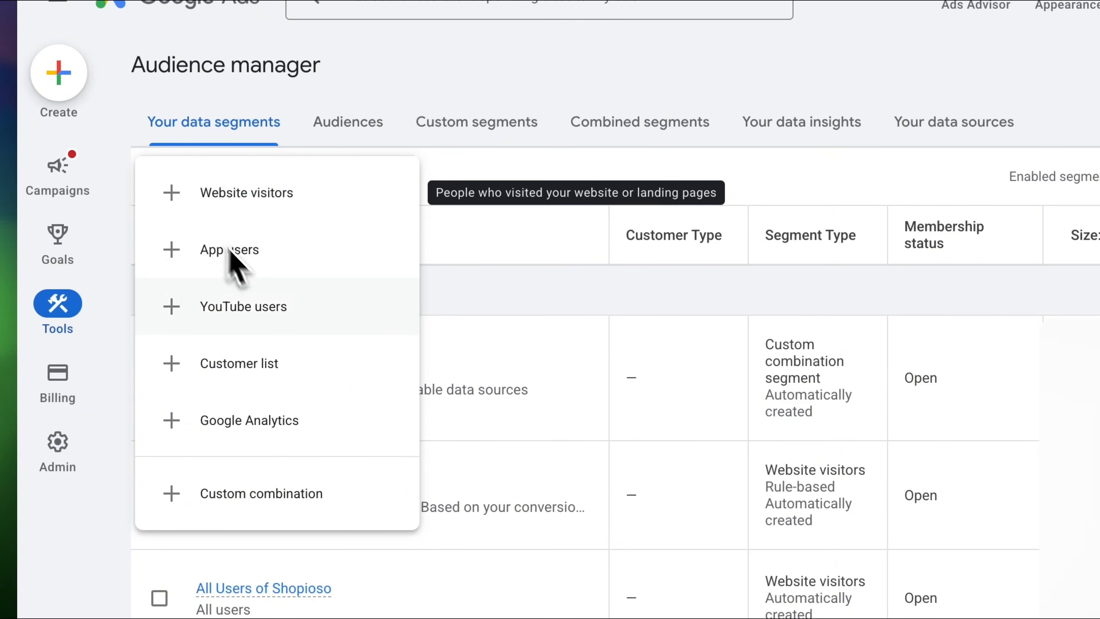
click(185, 369)
- Try Shopify as the new data source and preview its Direct connection and Shopify Audiences options
click(555, 266)
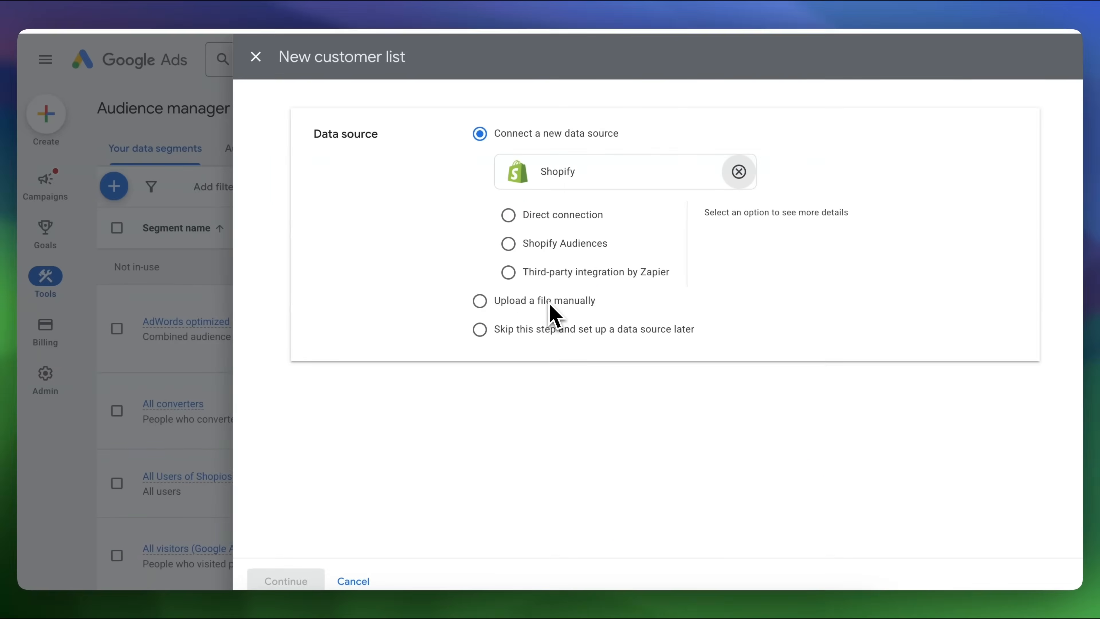
click(511, 217)
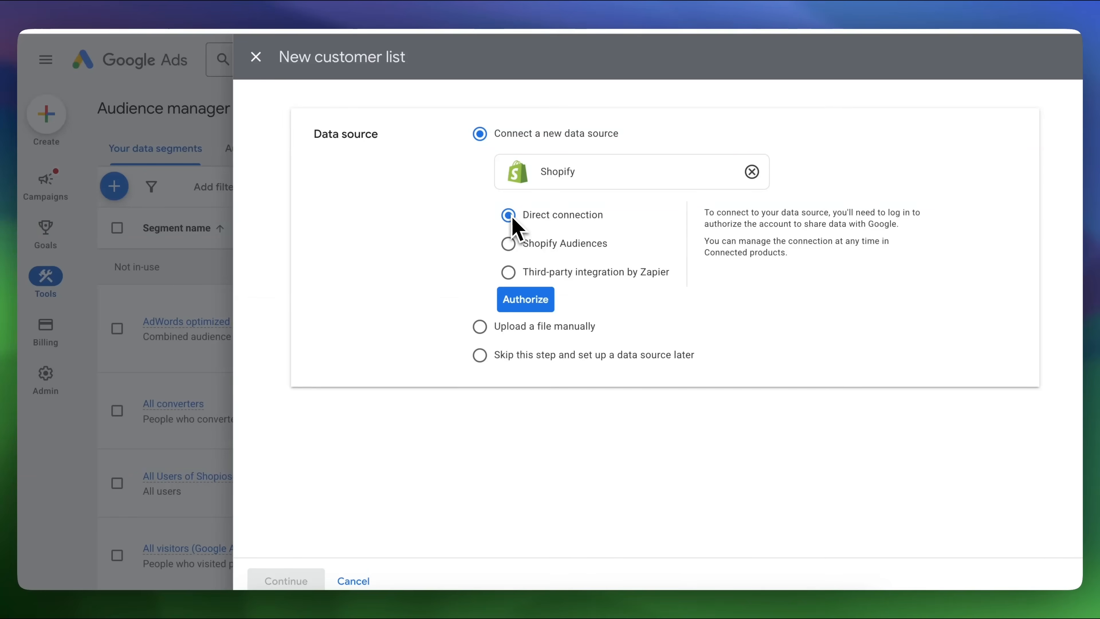
click(509, 244)
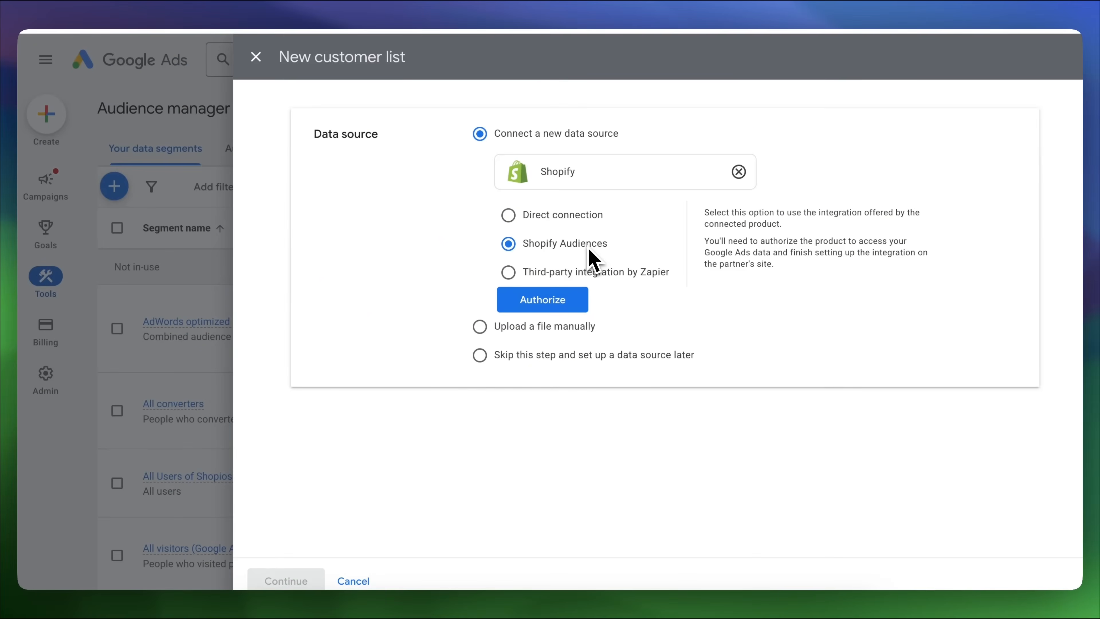
- Choose manual file upload as the data source, view the CSV formatting instructions and upload customers.csv
click(481, 327)
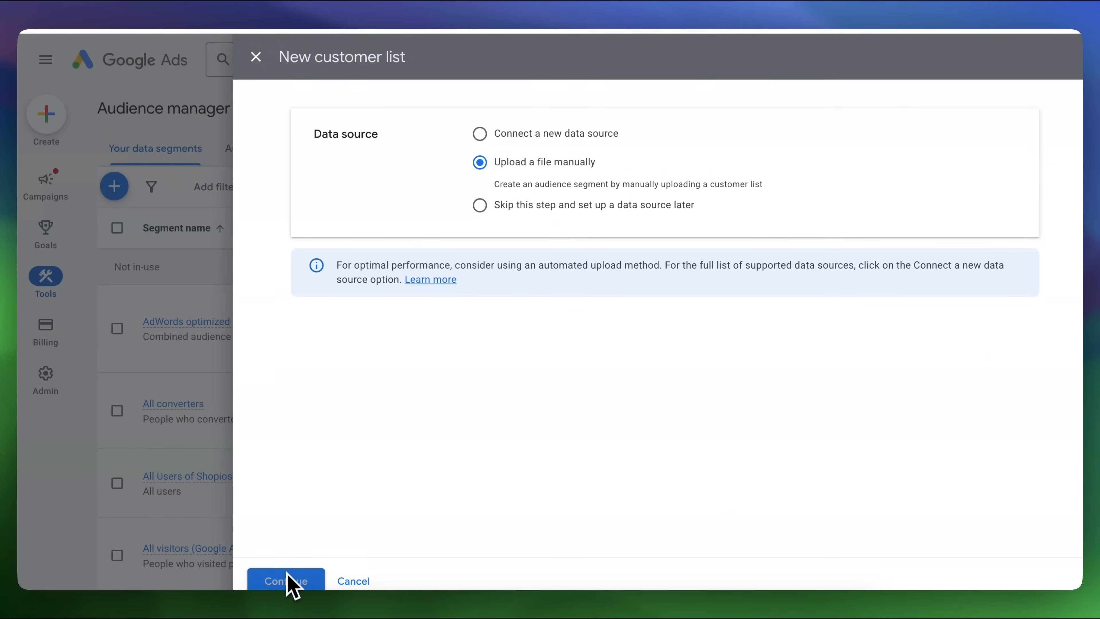
click(287, 581)
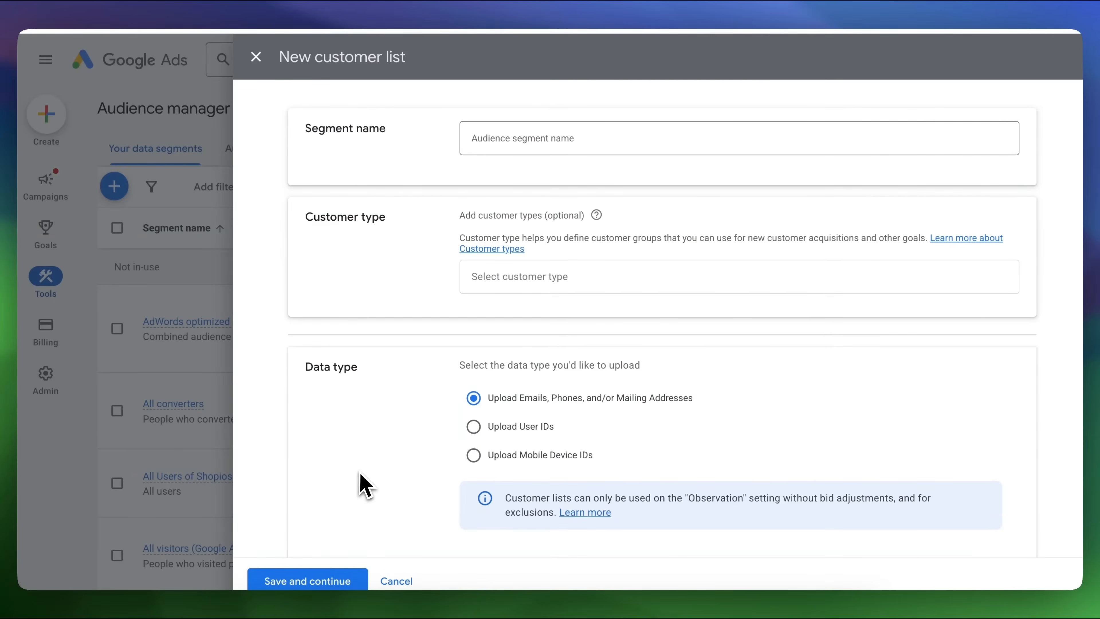
scroll(351, 236, down, 5)
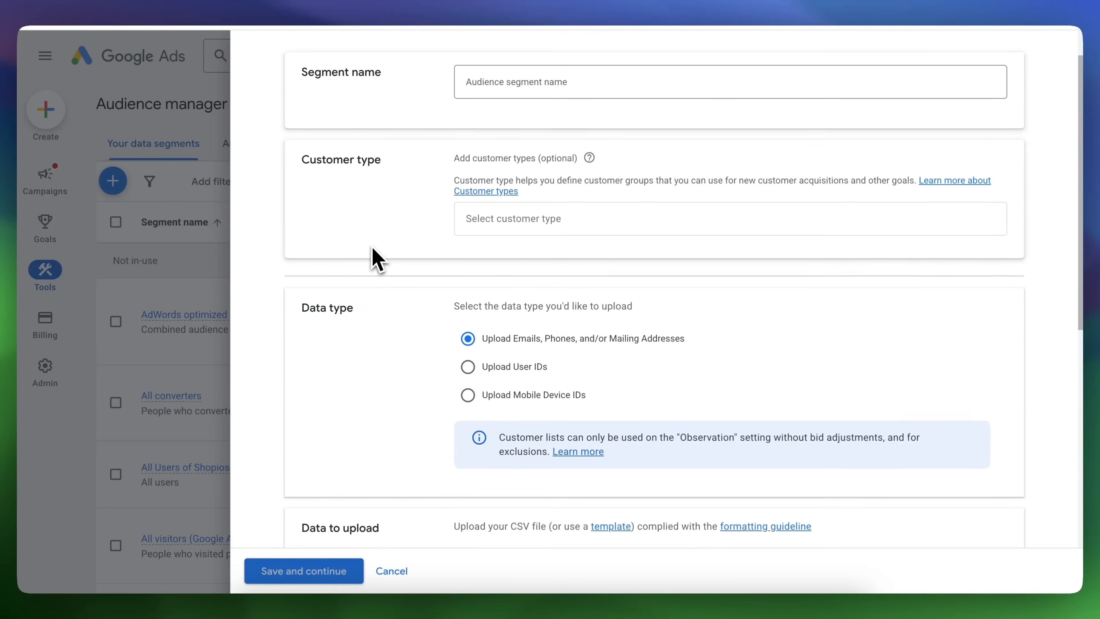
scroll(353, 287, down, 6)
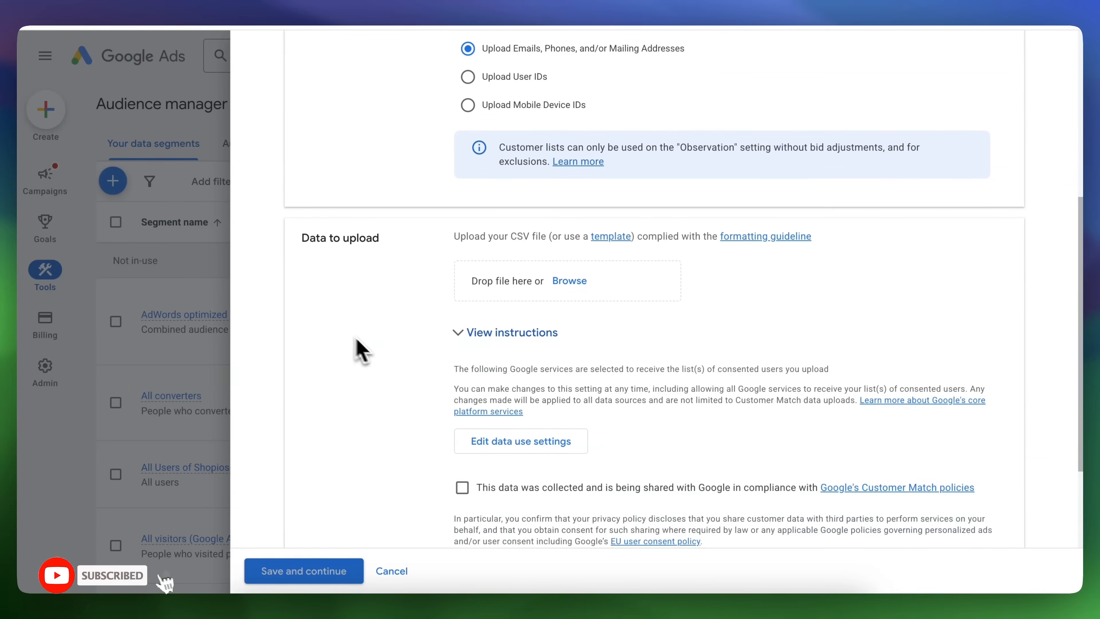
click(465, 339)
scroll(540, 386, down, 3)
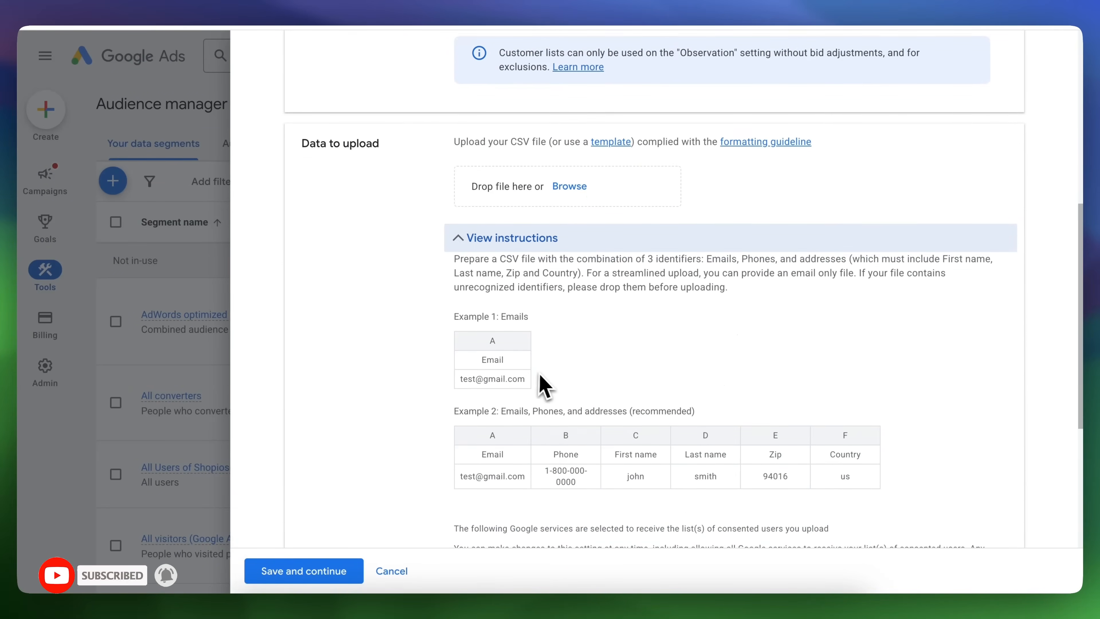
click(464, 234)
click(569, 180)
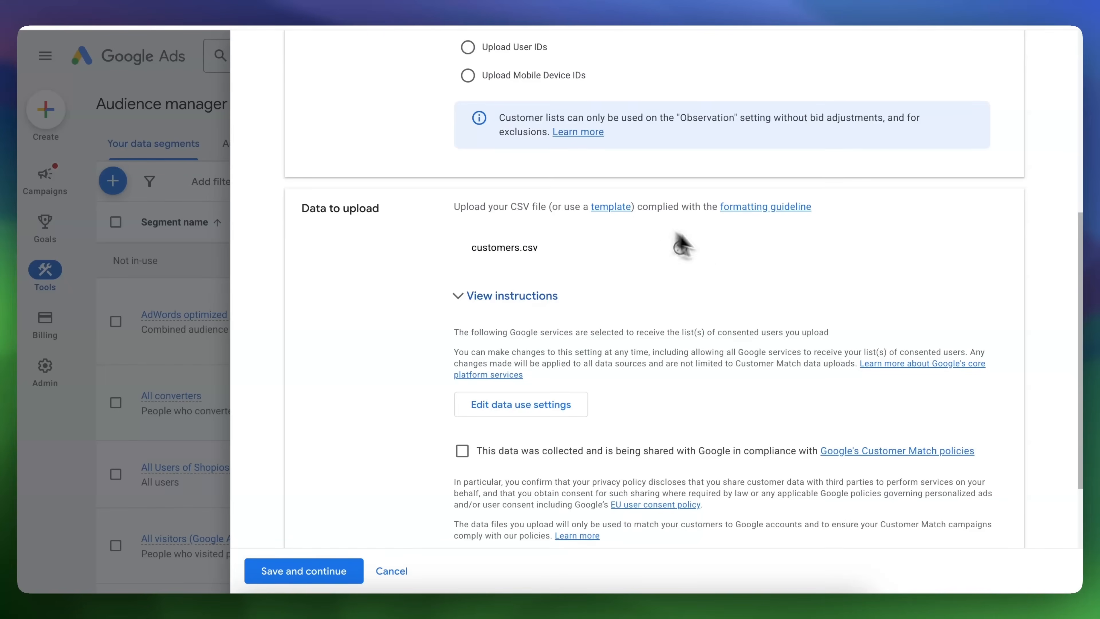
- Review the membership duration and description settings, confirm compliance with Google's Customer Match policies and save the customer list
scroll(457, 287, down, 5)
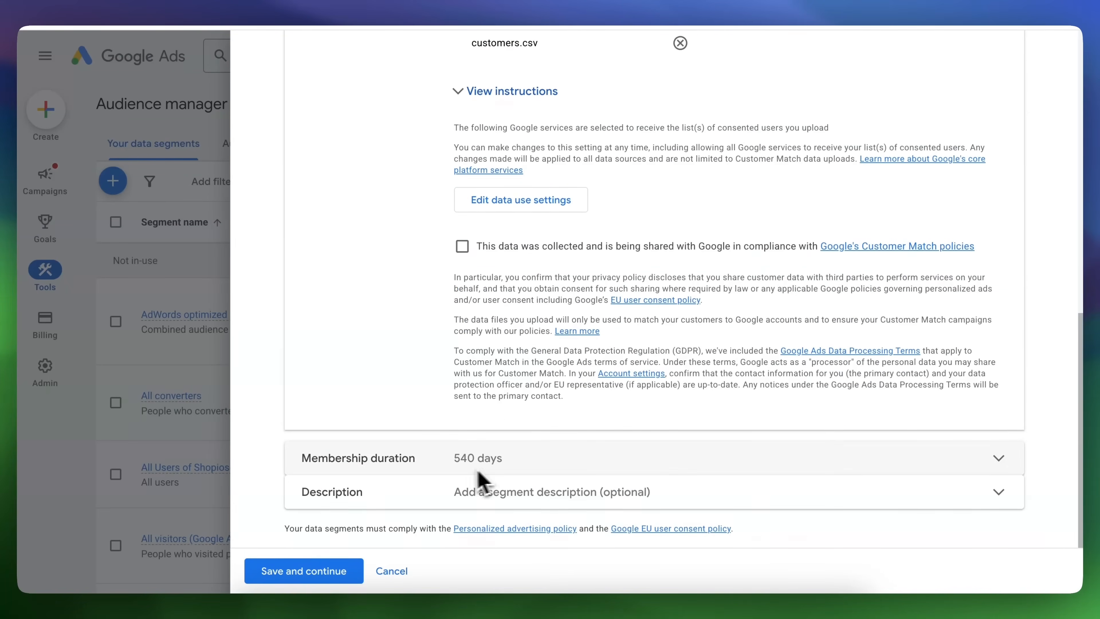
click(998, 462)
scroll(1002, 474, down, 2)
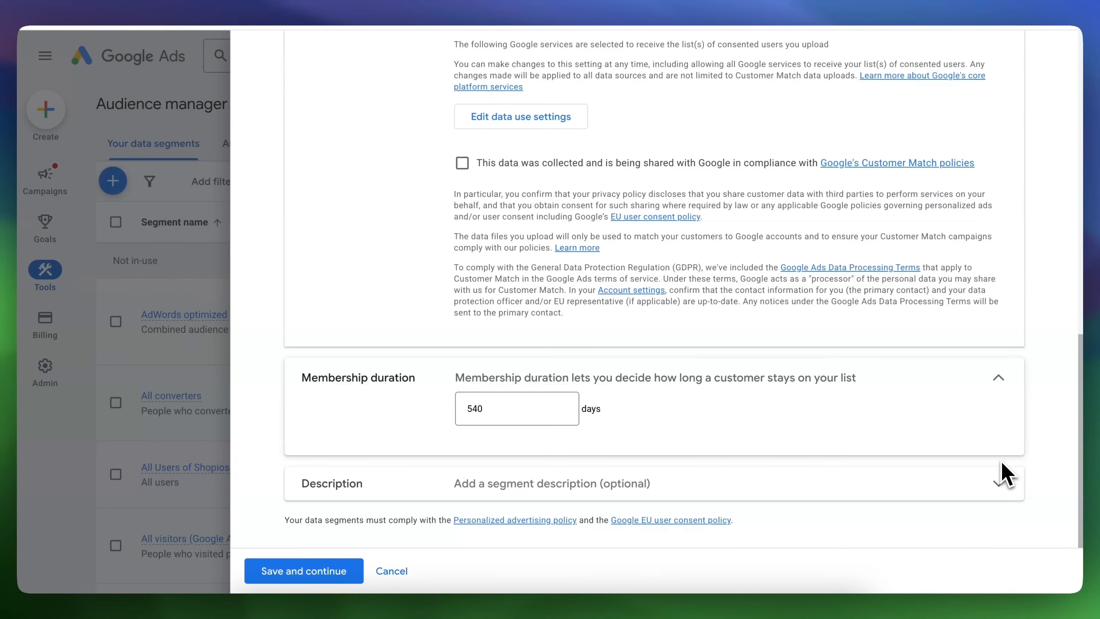
click(996, 486)
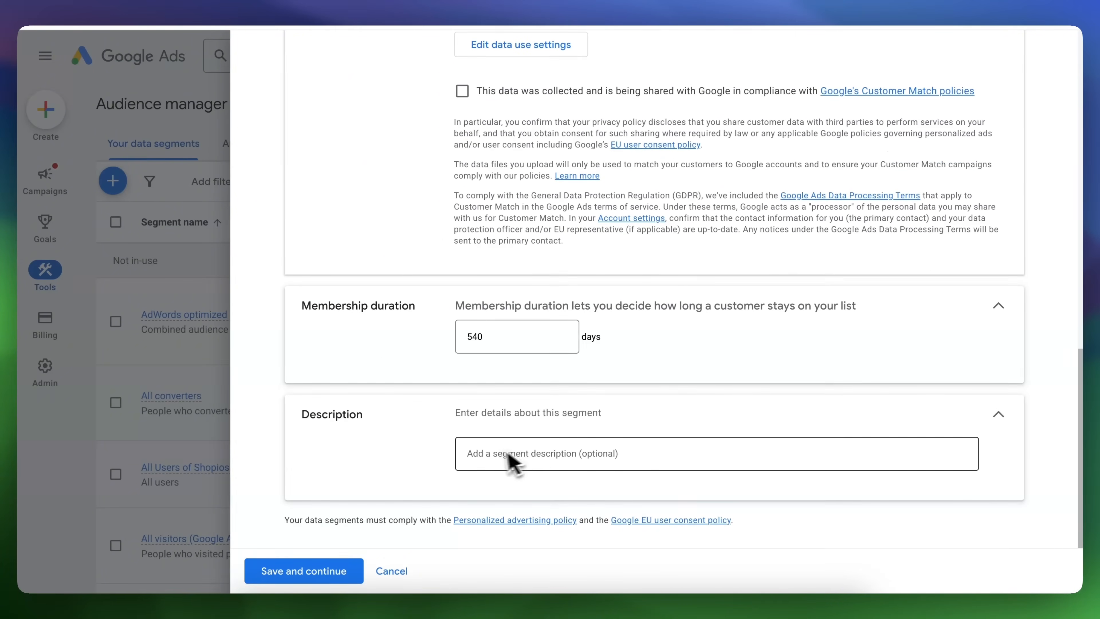
scroll(558, 468, up, 5)
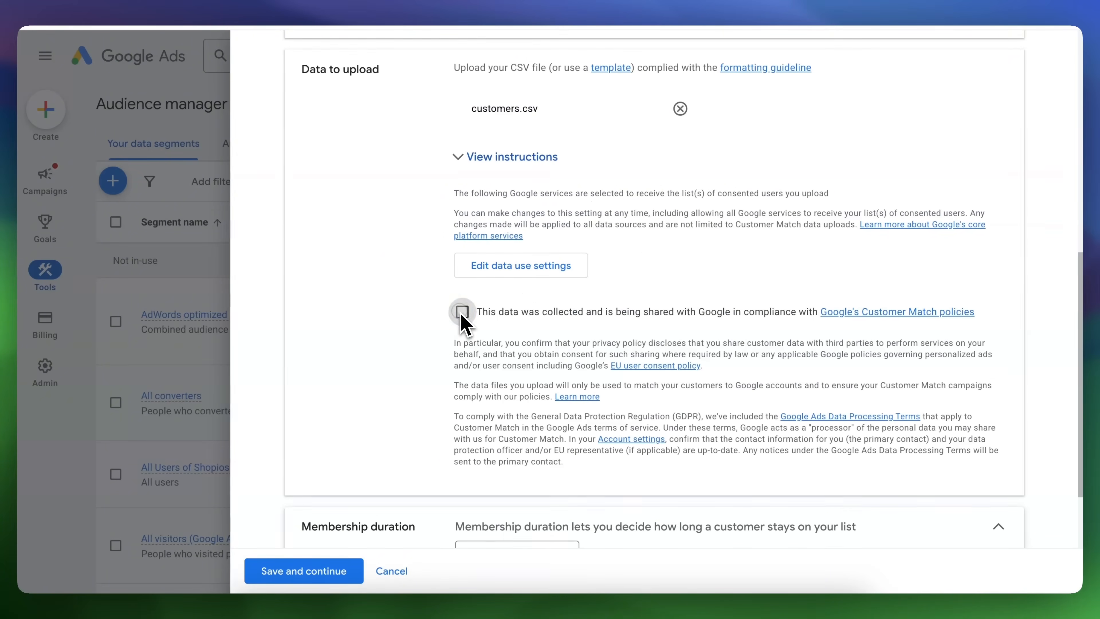
click(323, 577)
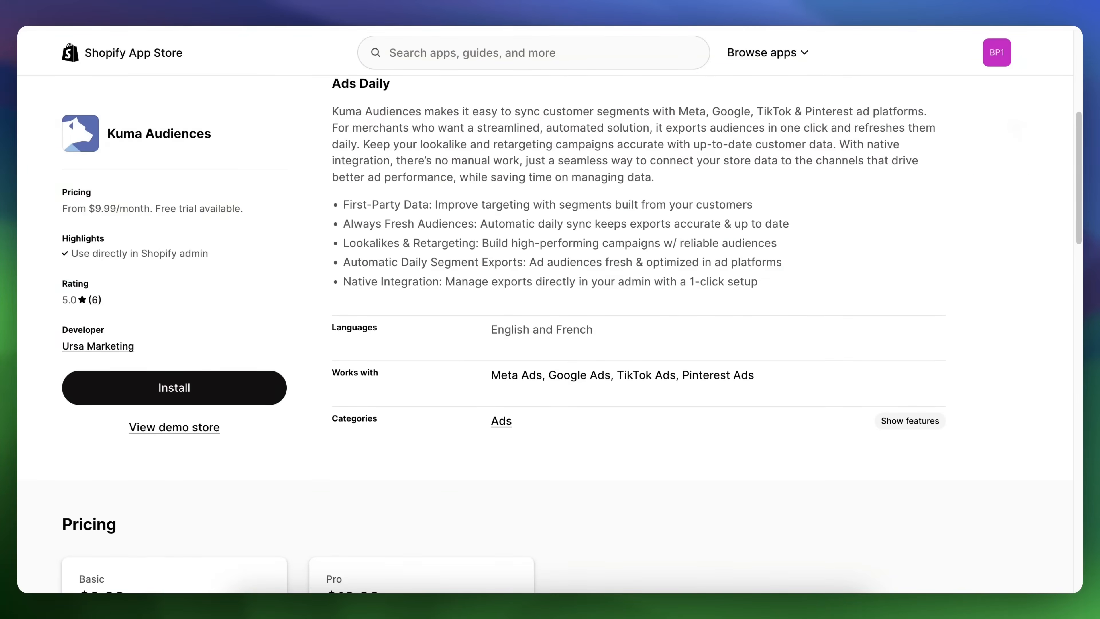
scroll(1018, 130, up, 5)
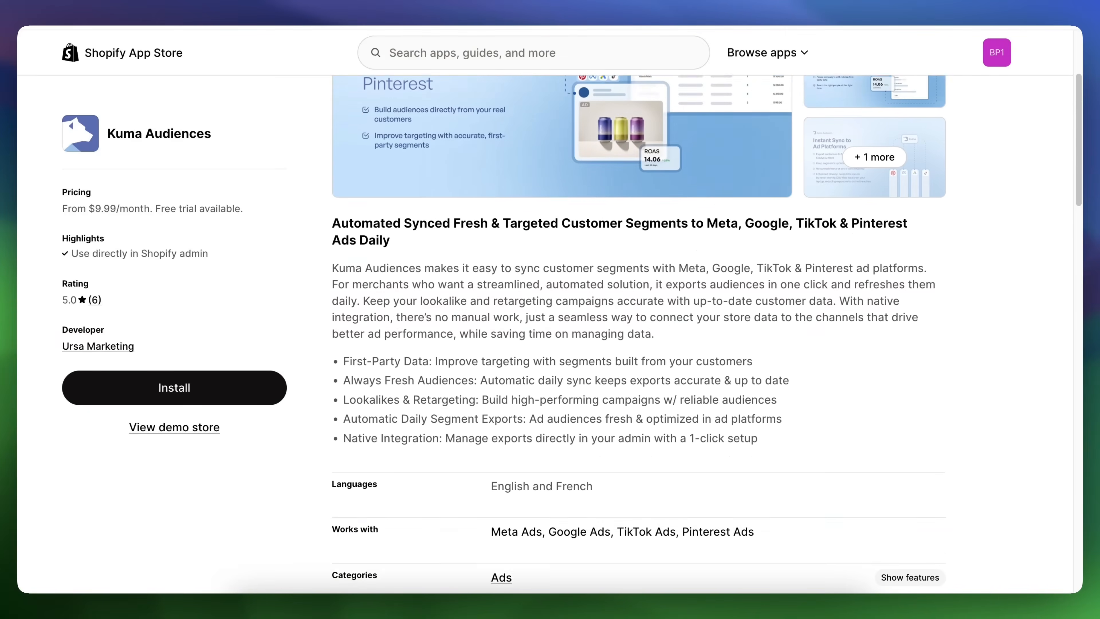